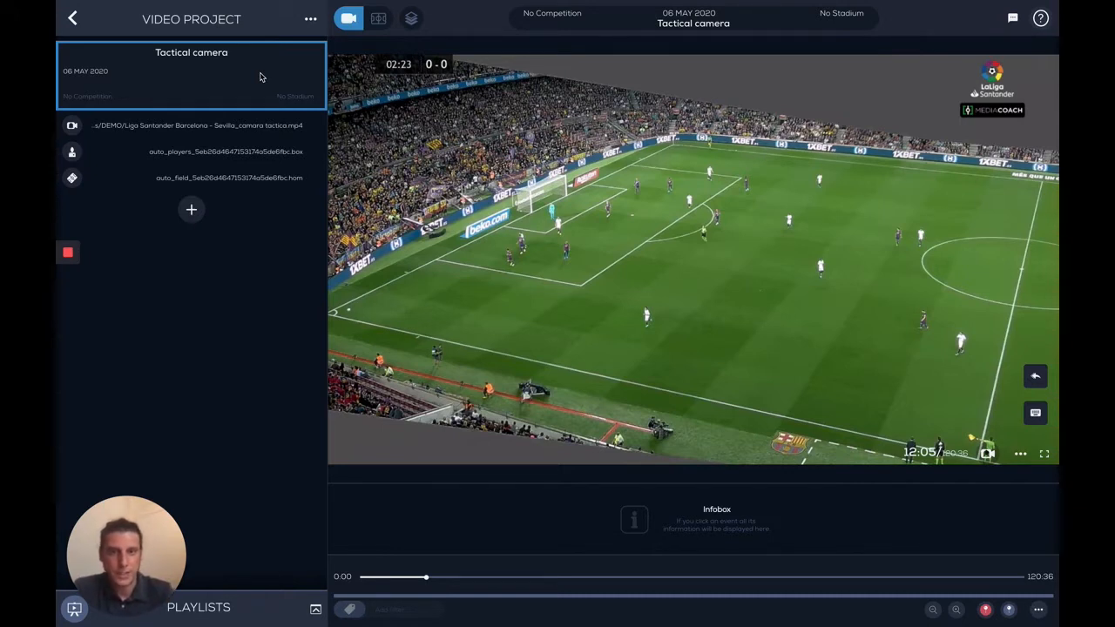
Step: Import the XML file "J6 VILLARREAL-ATCO MADRID PANORAMICO.xml" into the Tactical camera video project
click(310, 20)
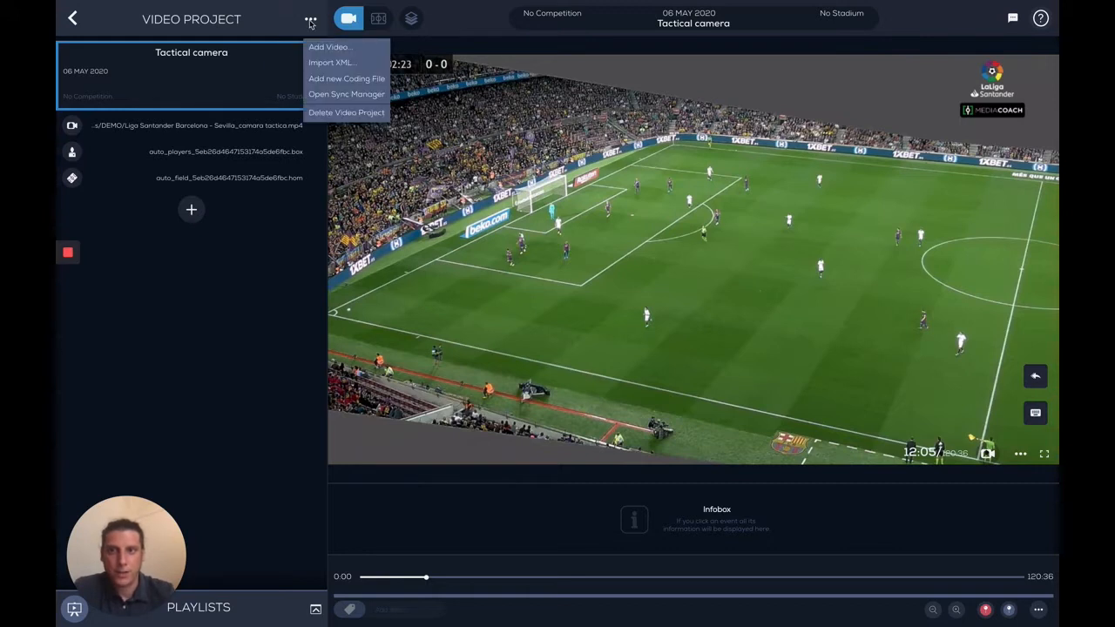
click(340, 66)
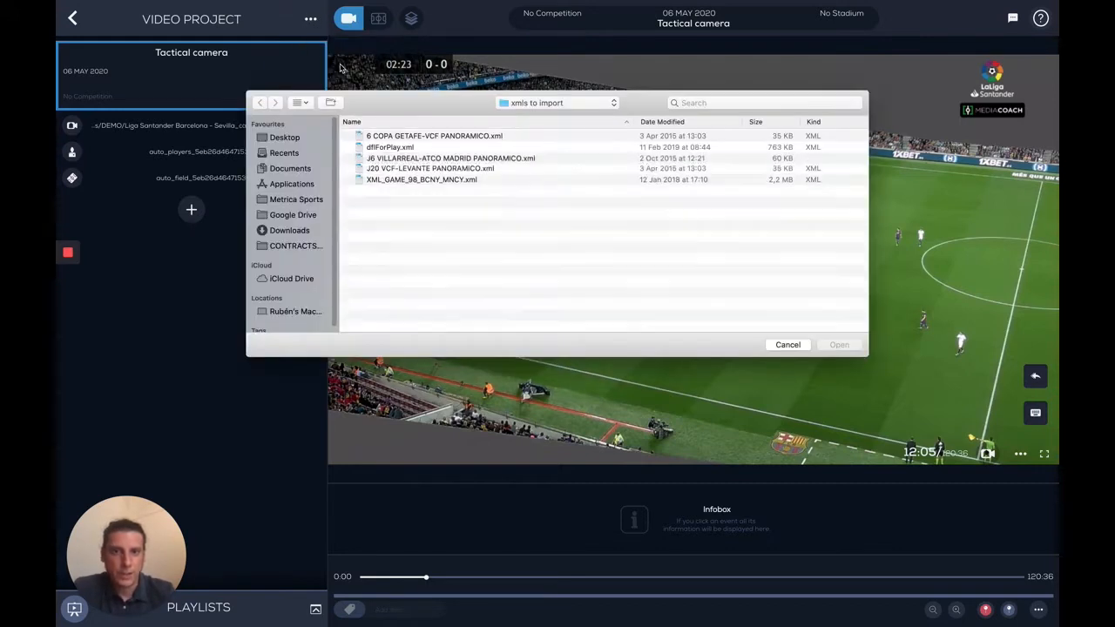
double_click(411, 160)
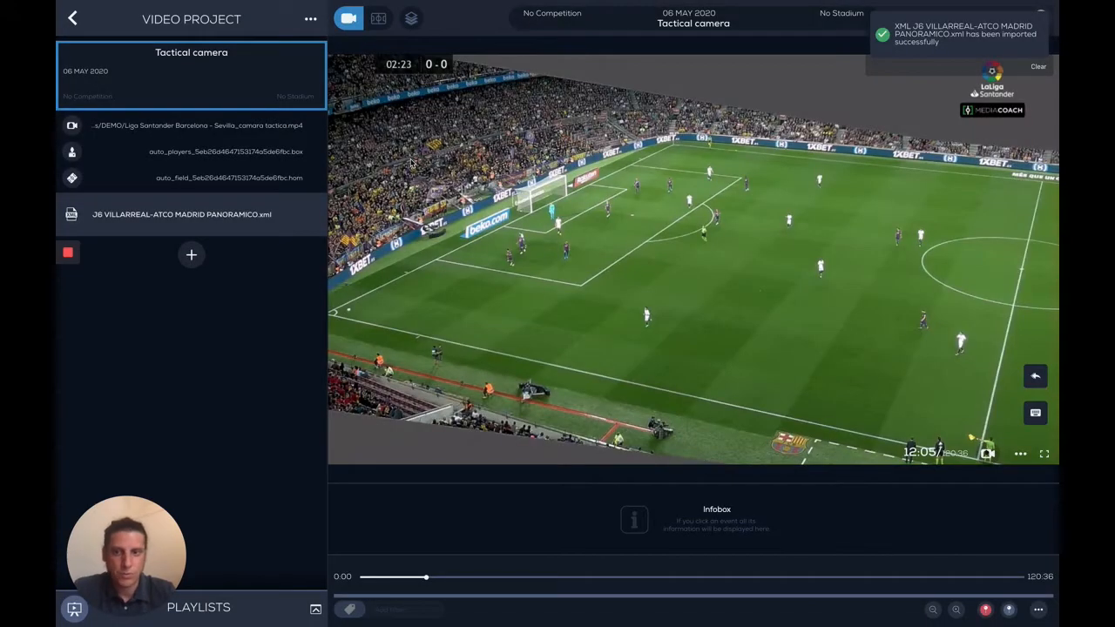
click(228, 215)
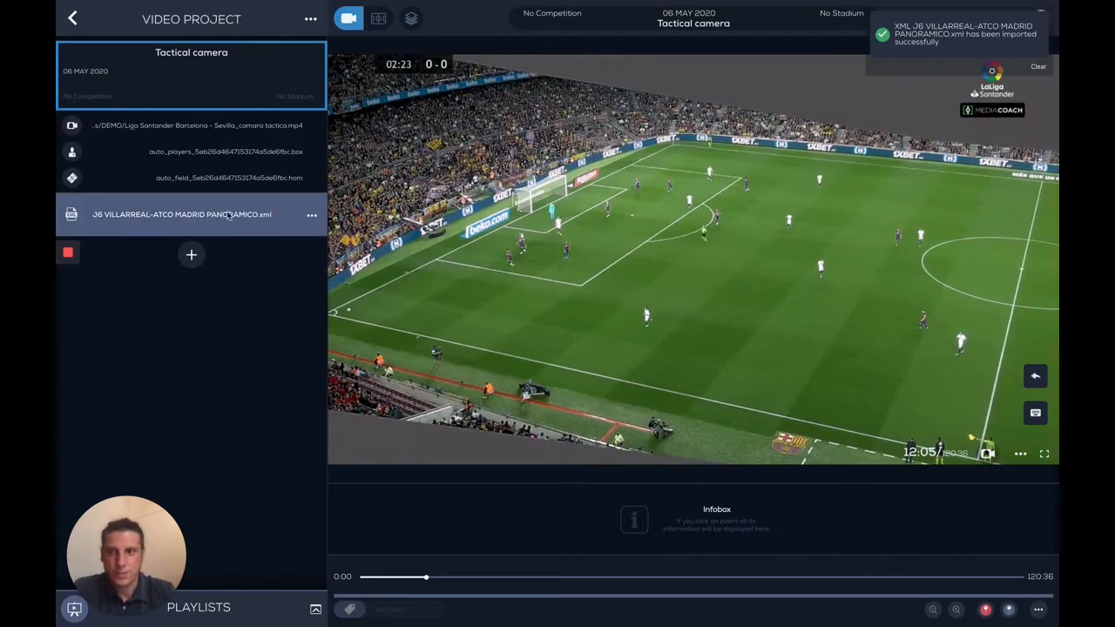
Step: Open the Sync Manager and show the imported XML's ATAQUE DIRECTO events on the timeline
click(311, 19)
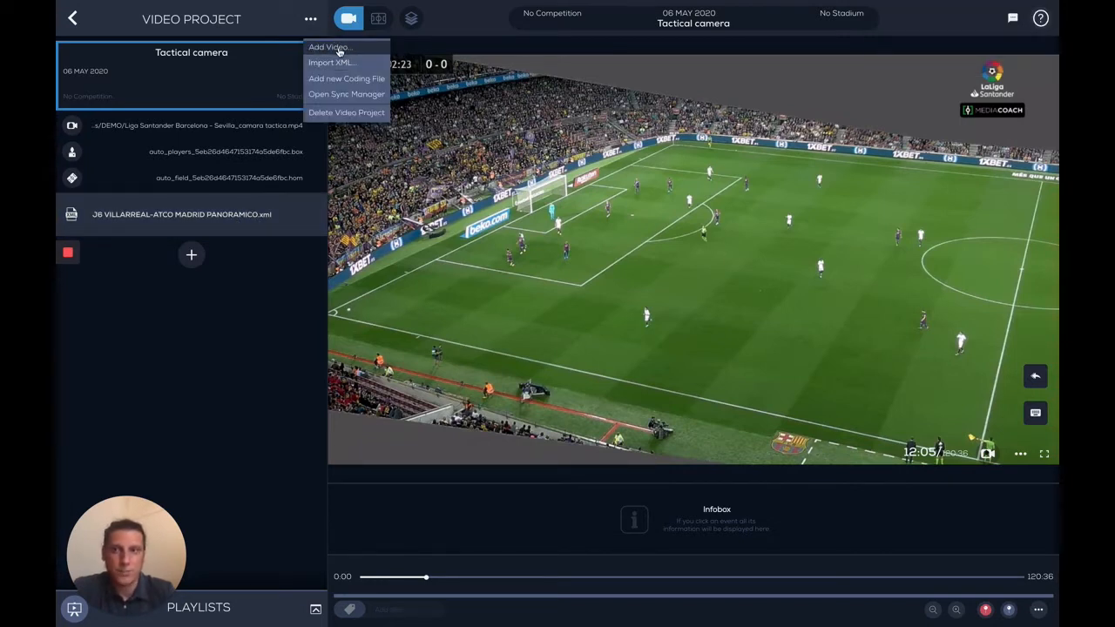
click(342, 94)
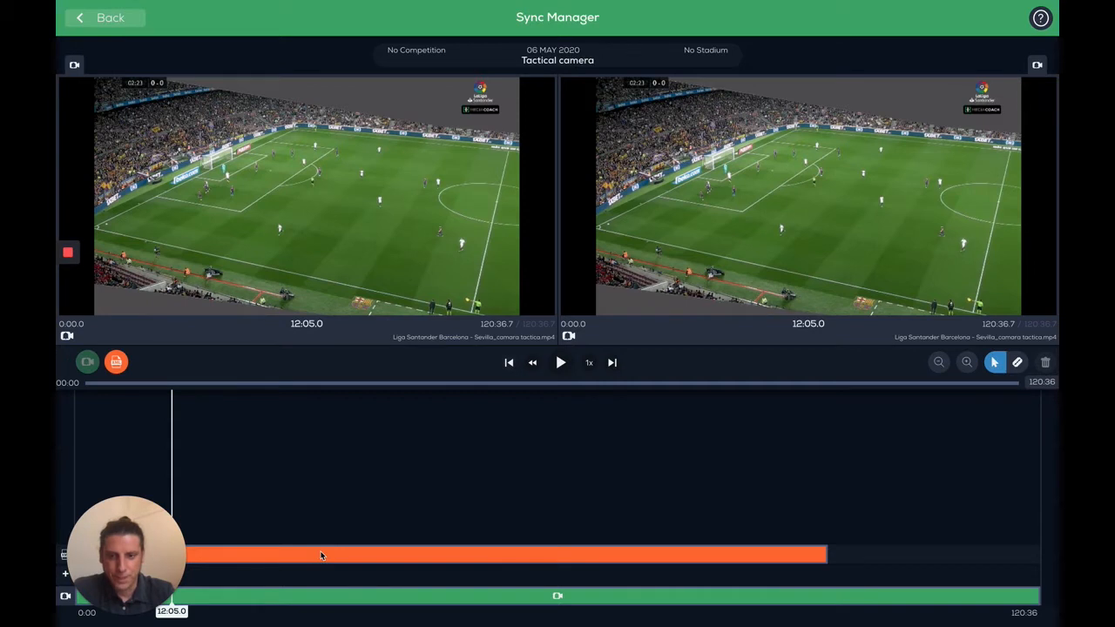
click(321, 556)
click(386, 401)
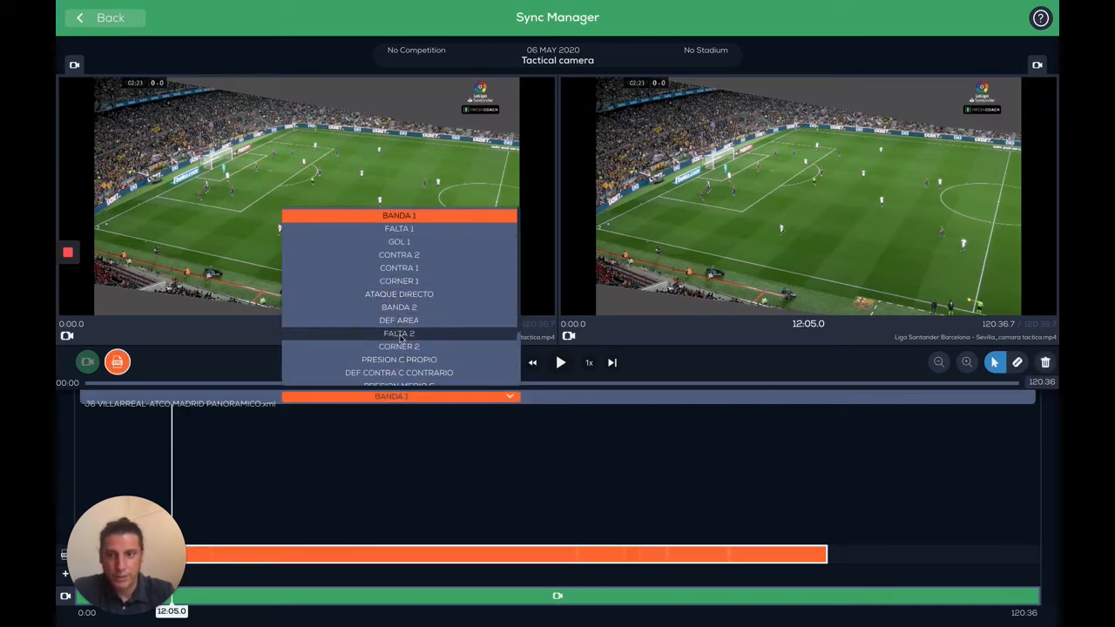
click(403, 295)
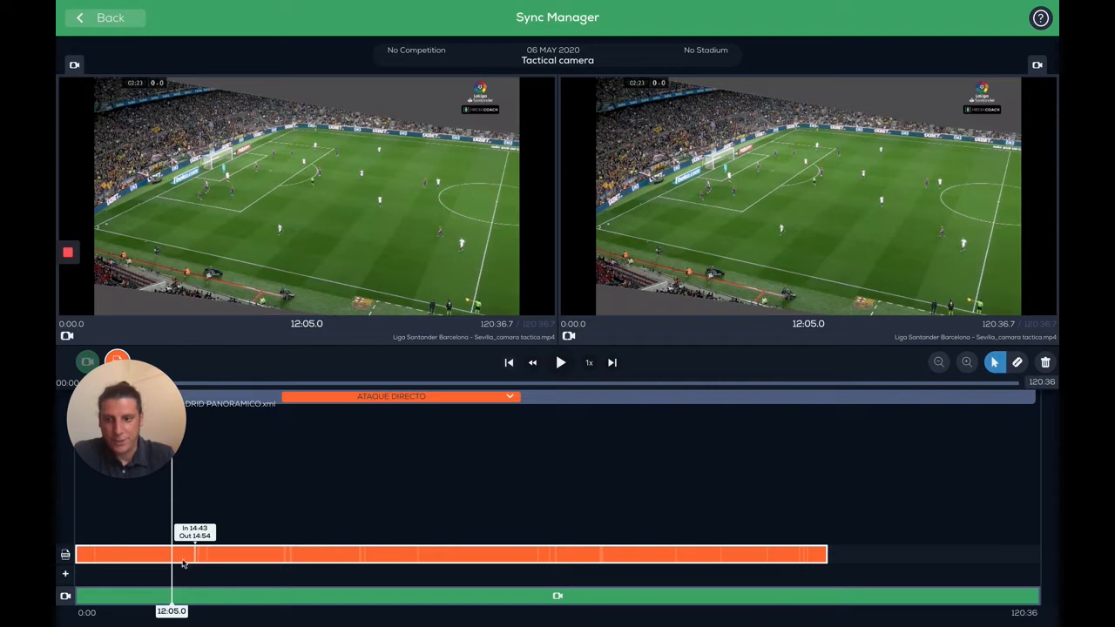
Step: Jump to an ATAQUE DIRECTO event on the timeline and return to the video project
click(208, 560)
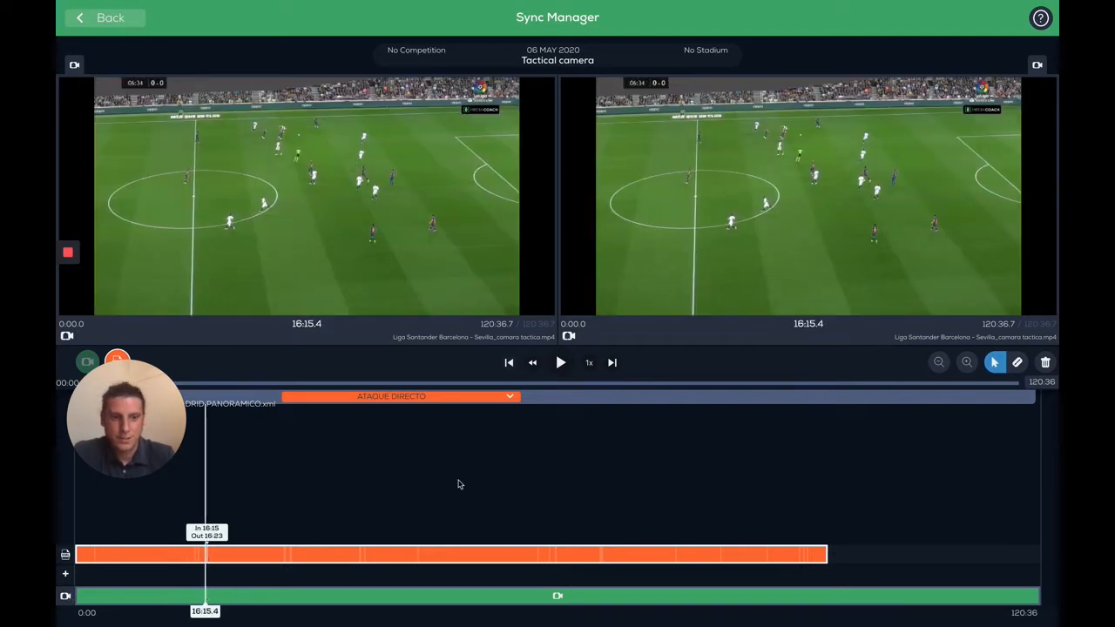
click(100, 26)
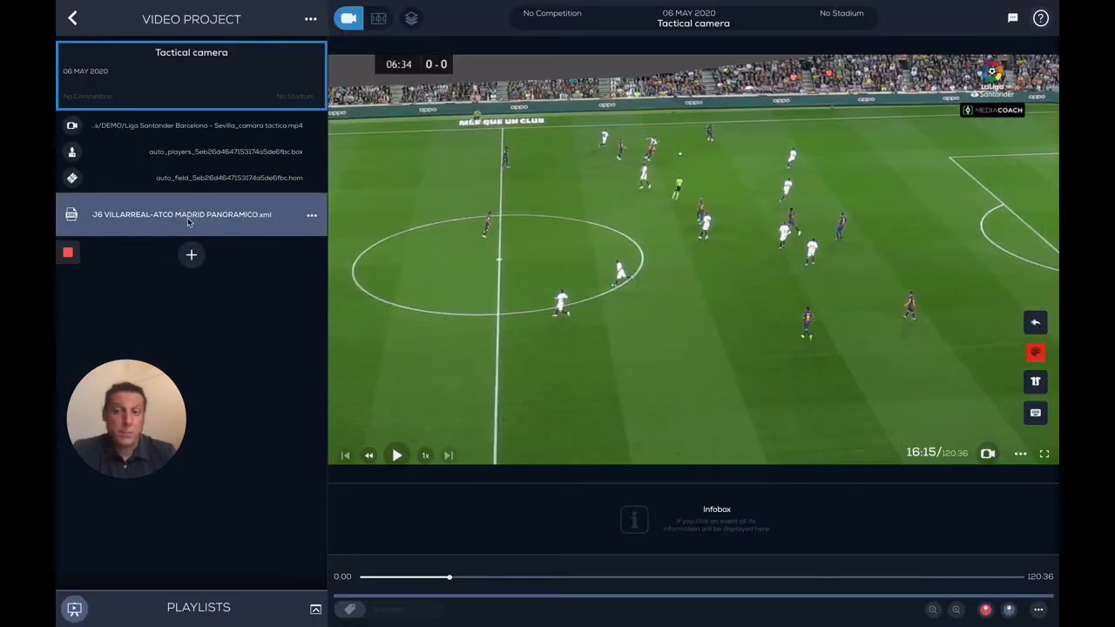
drag(116, 401, 115, 504)
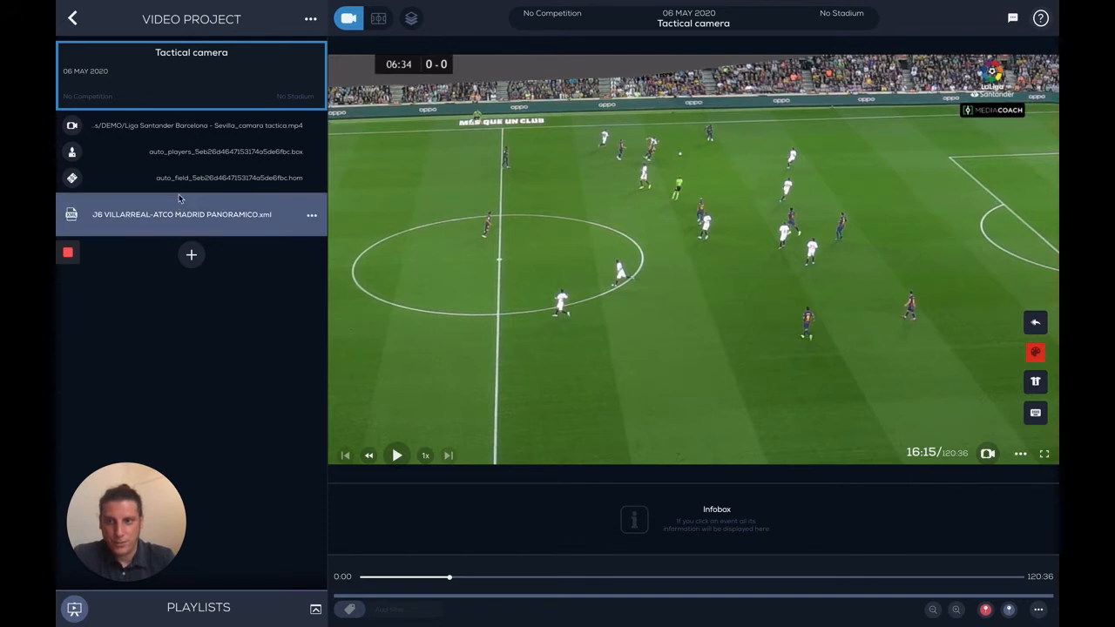
Step: Add a new coding file named New Codes to the project and open it
click(191, 255)
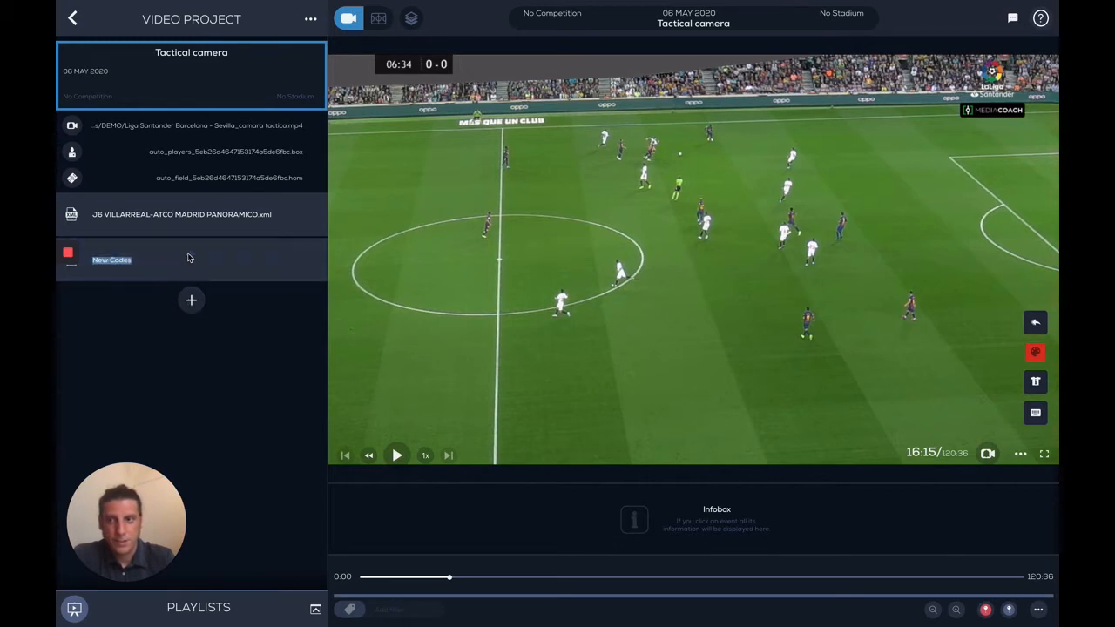
click(131, 266)
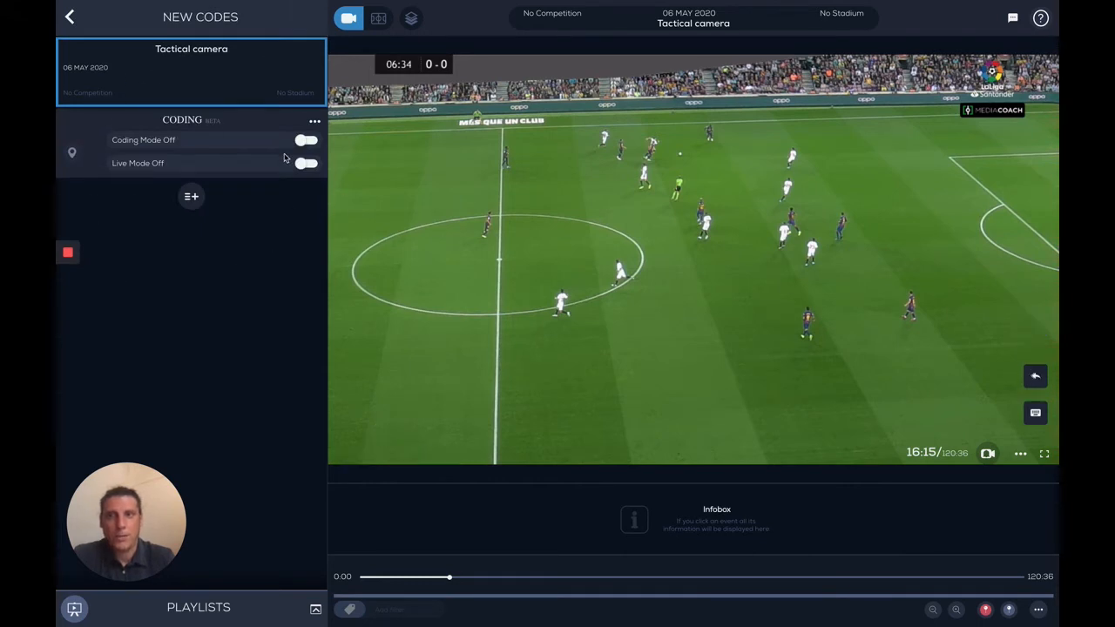
Step: Open the Code Manager and add a new code named Goal
click(190, 200)
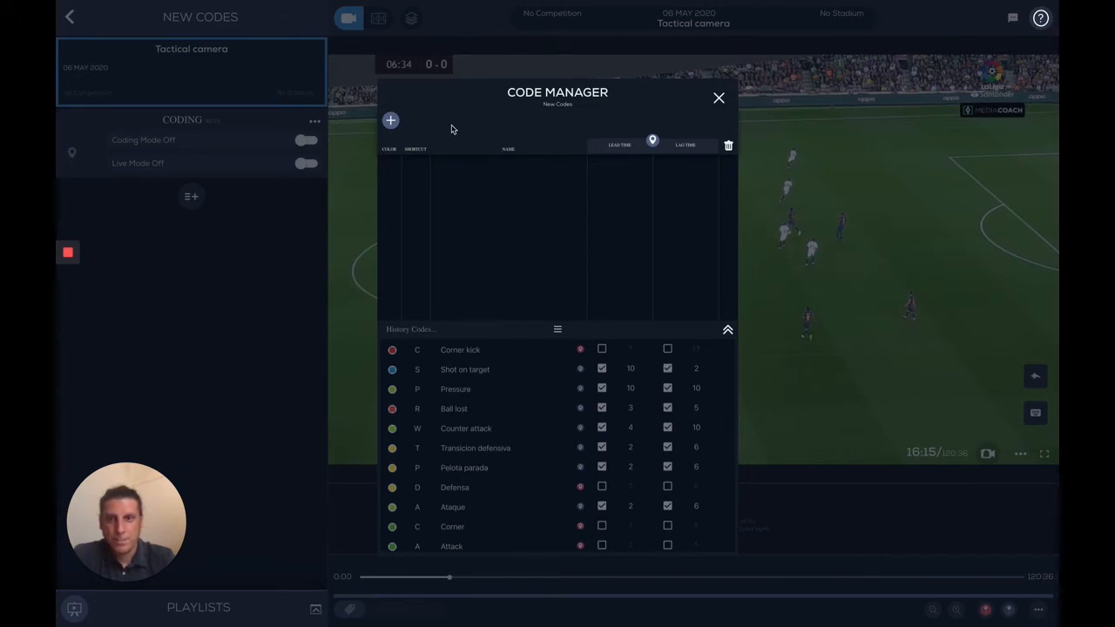
click(390, 122)
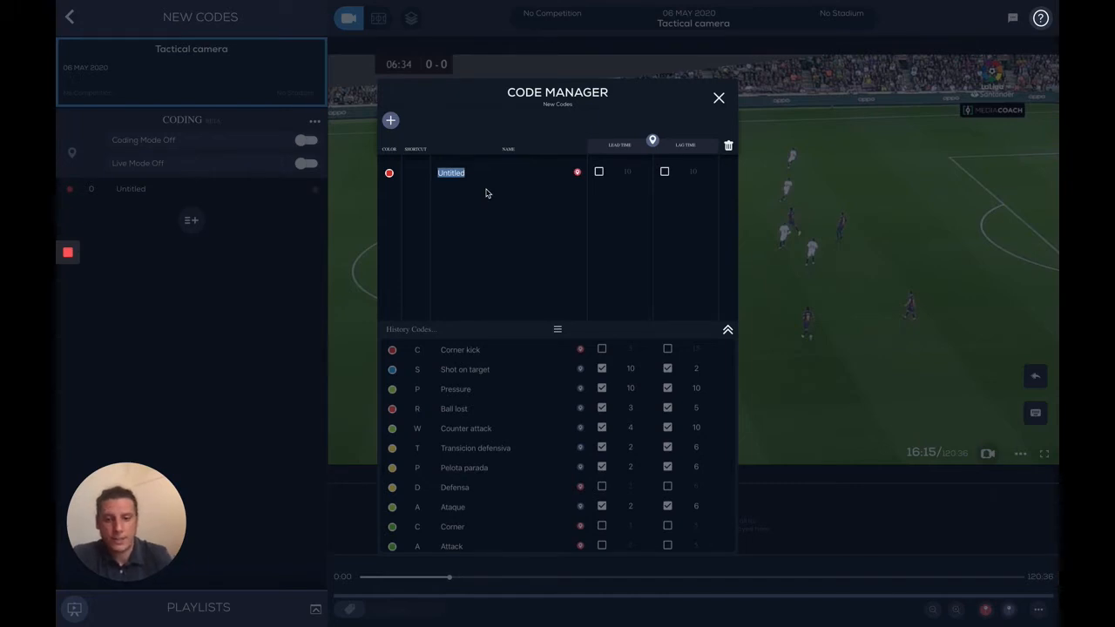
text(Goal)
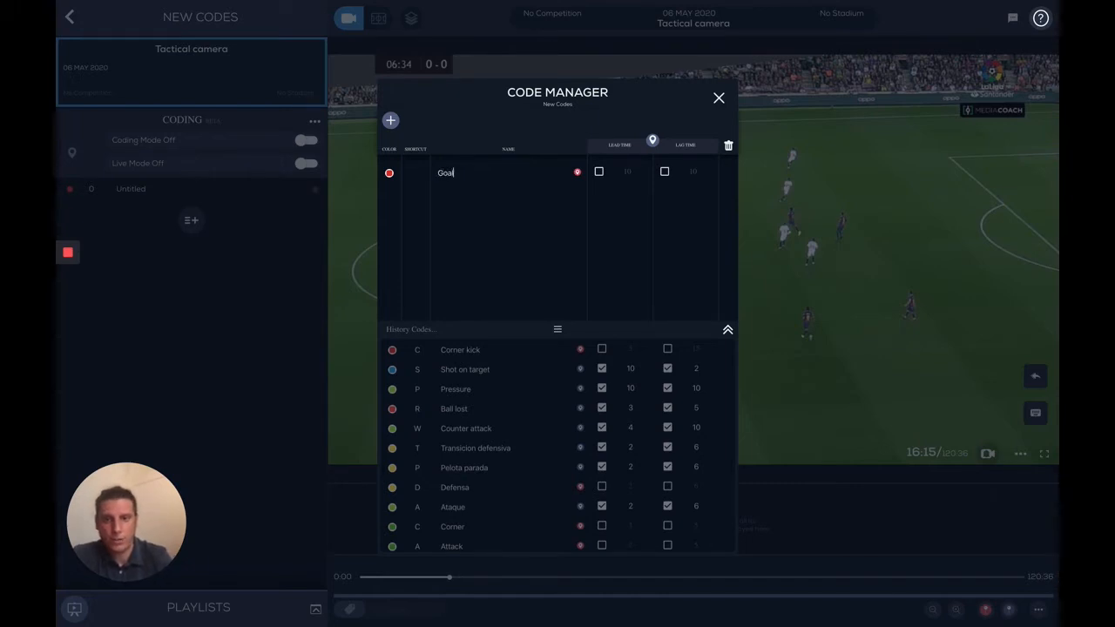
click(481, 219)
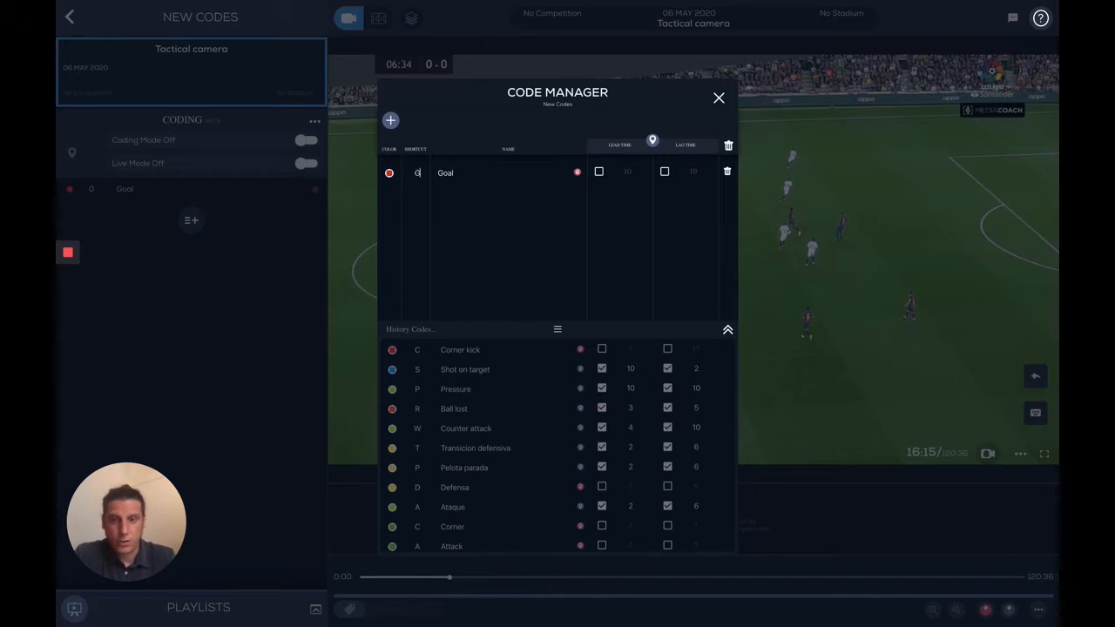
Step: Set the Goal code's colour to yellow and enable its lead and lag times
click(390, 173)
click(398, 244)
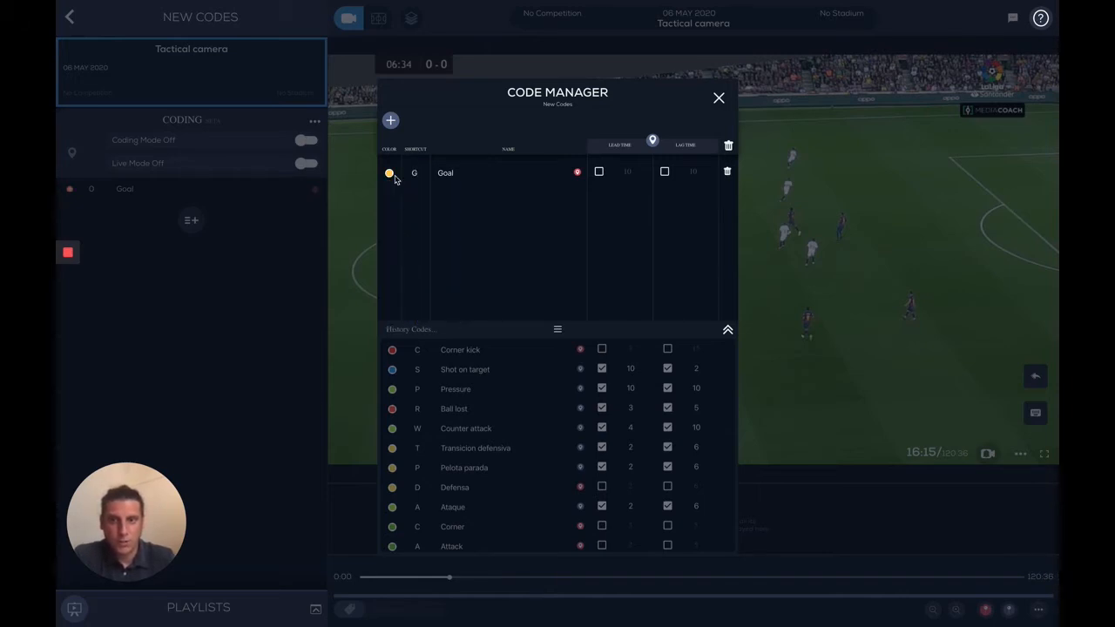
click(598, 172)
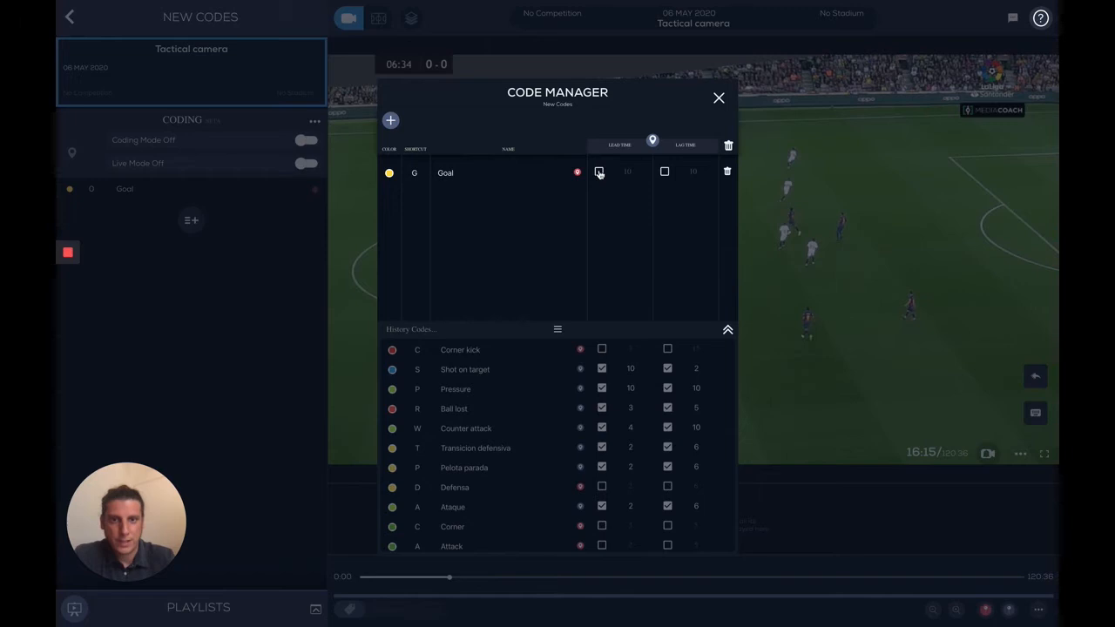
click(665, 173)
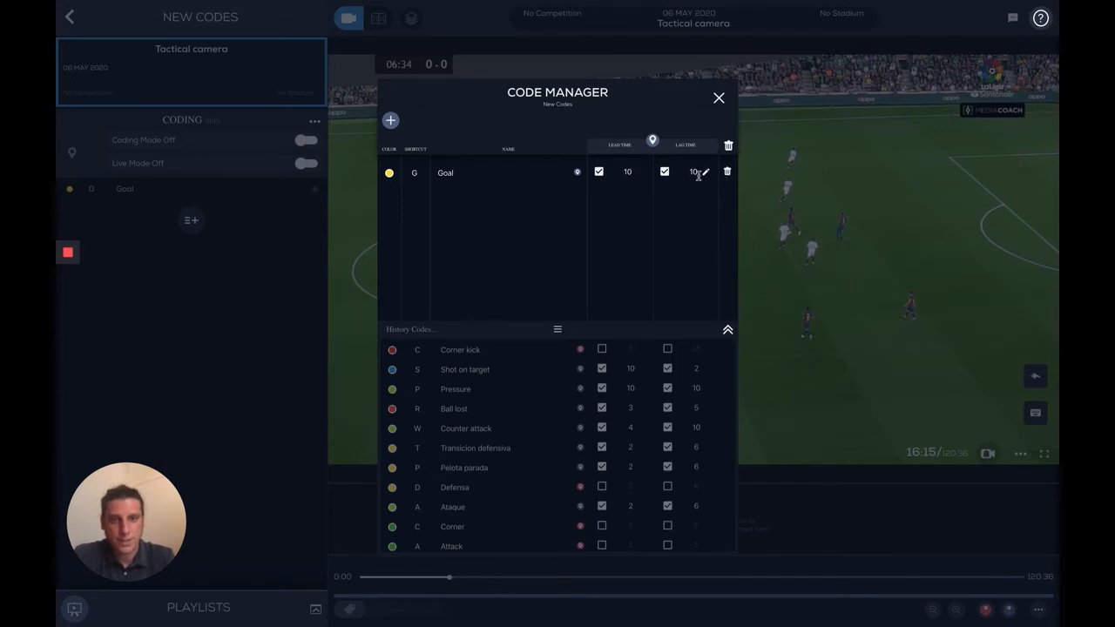
Step: Set the Goal code's lead time to 2 and lag time to 12
click(634, 171)
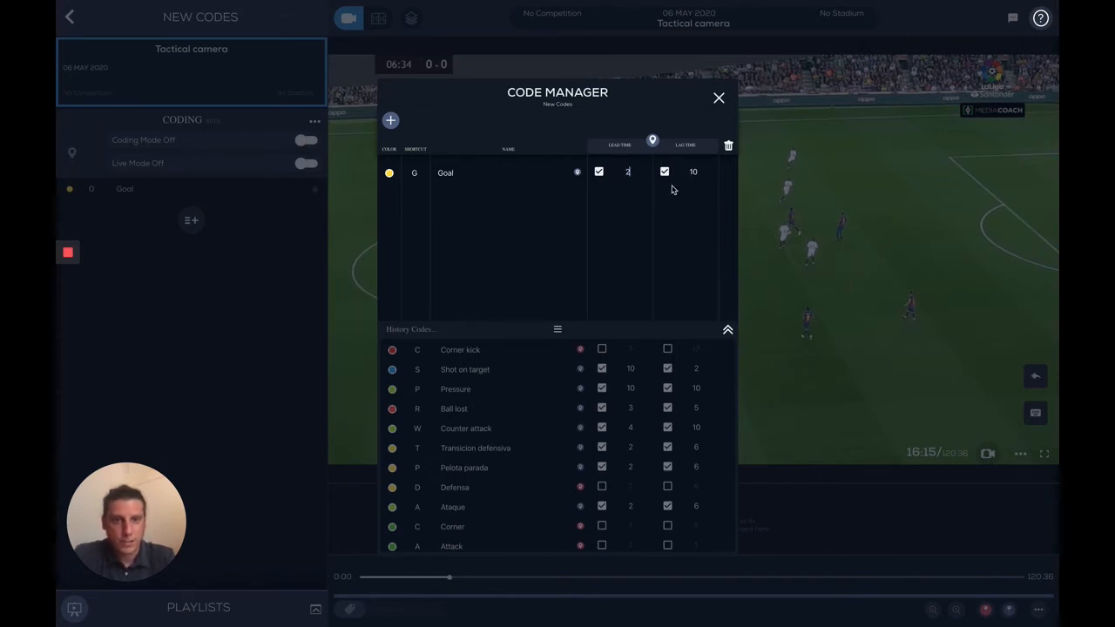
key(Tab)
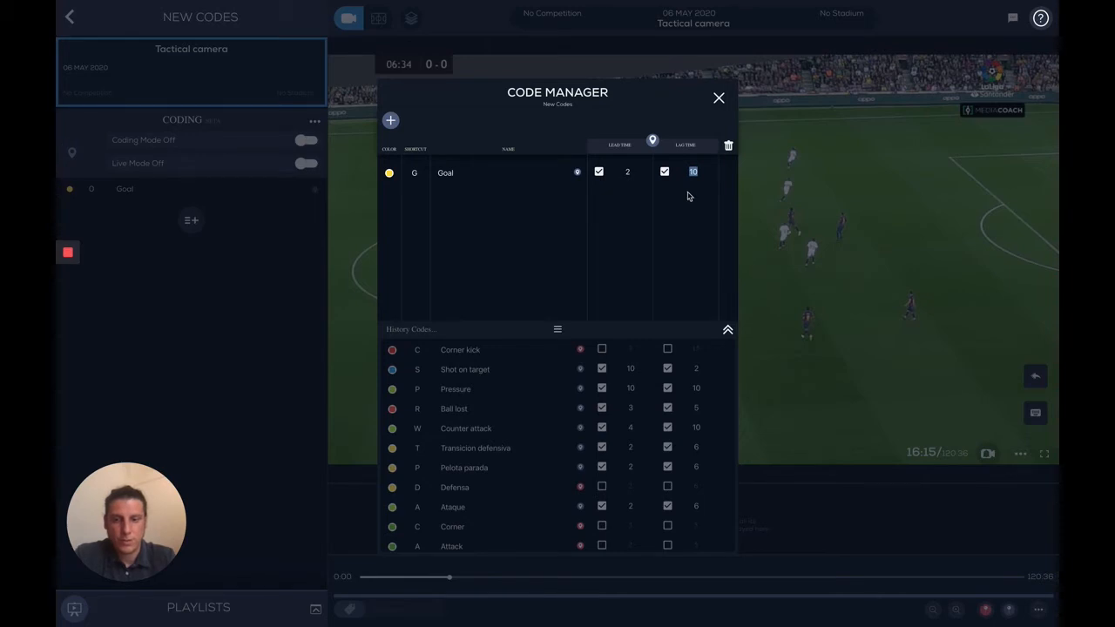
text(1)
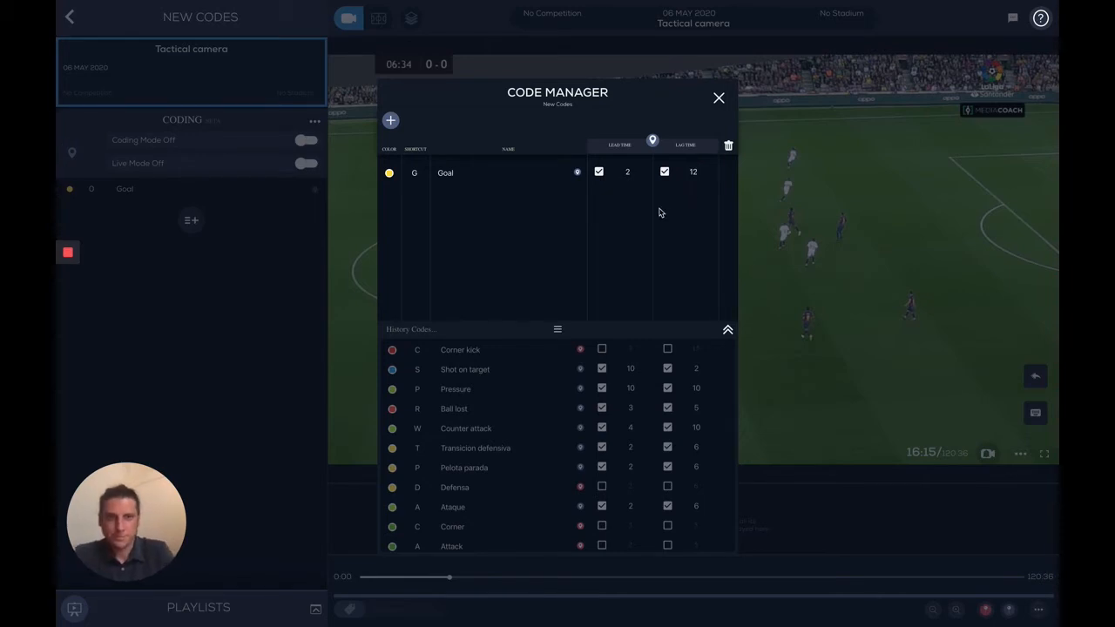
Step: Toggle the Goal code's lead and lag times off and back on
click(598, 171)
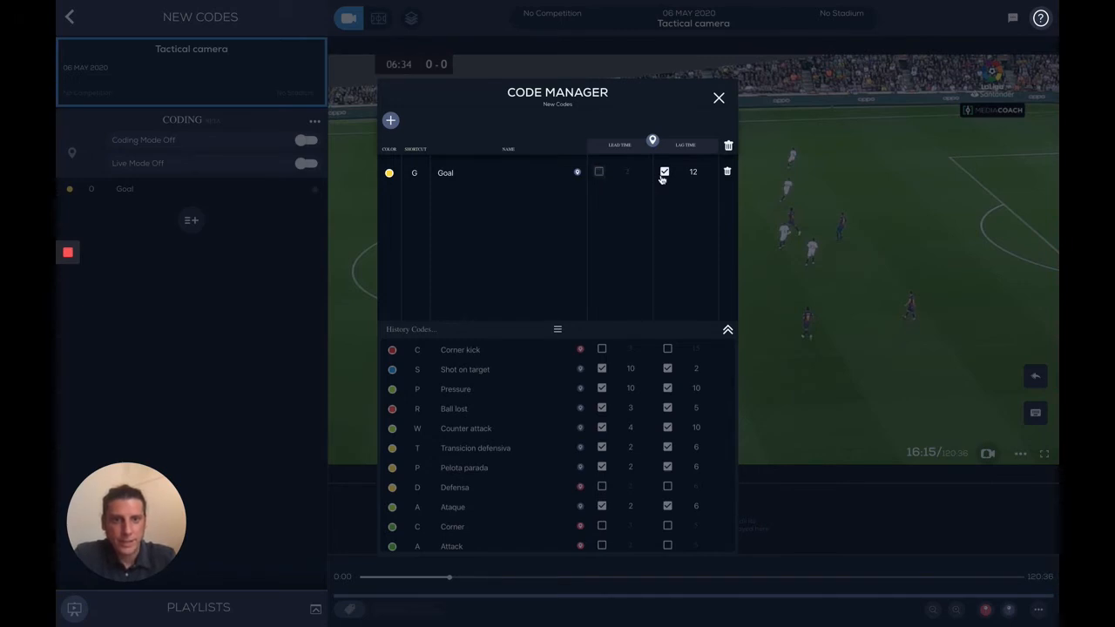
click(665, 171)
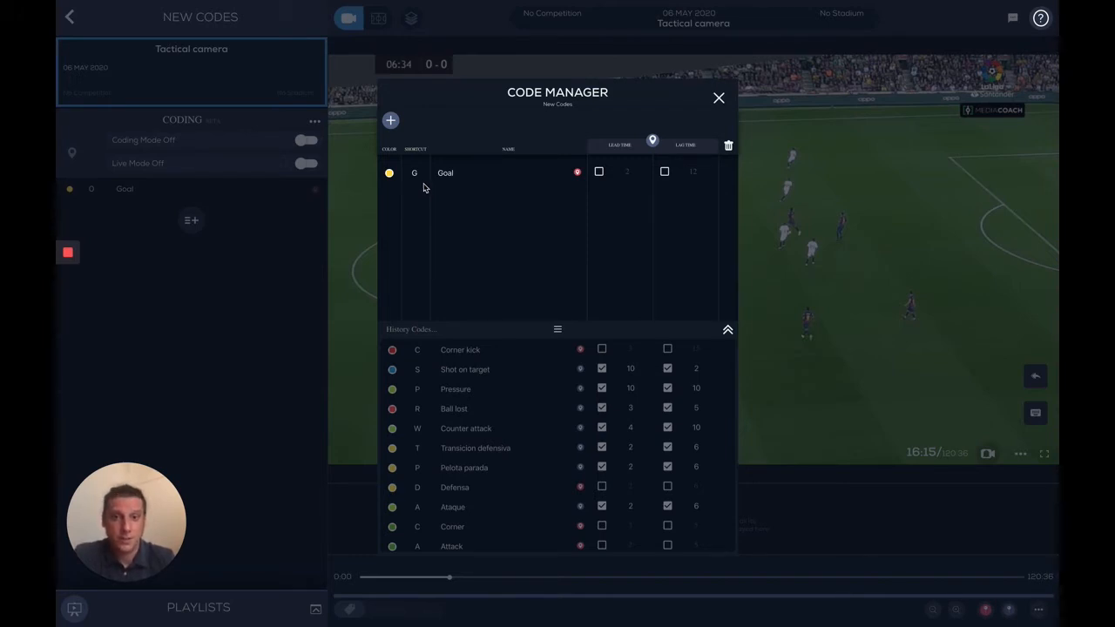
click(598, 172)
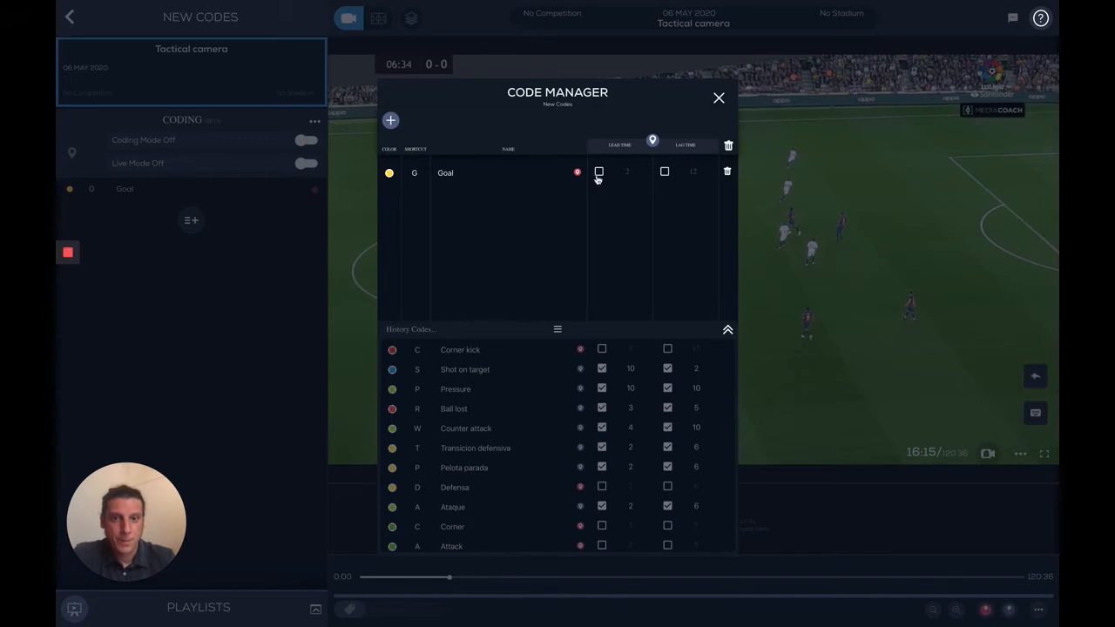
click(664, 173)
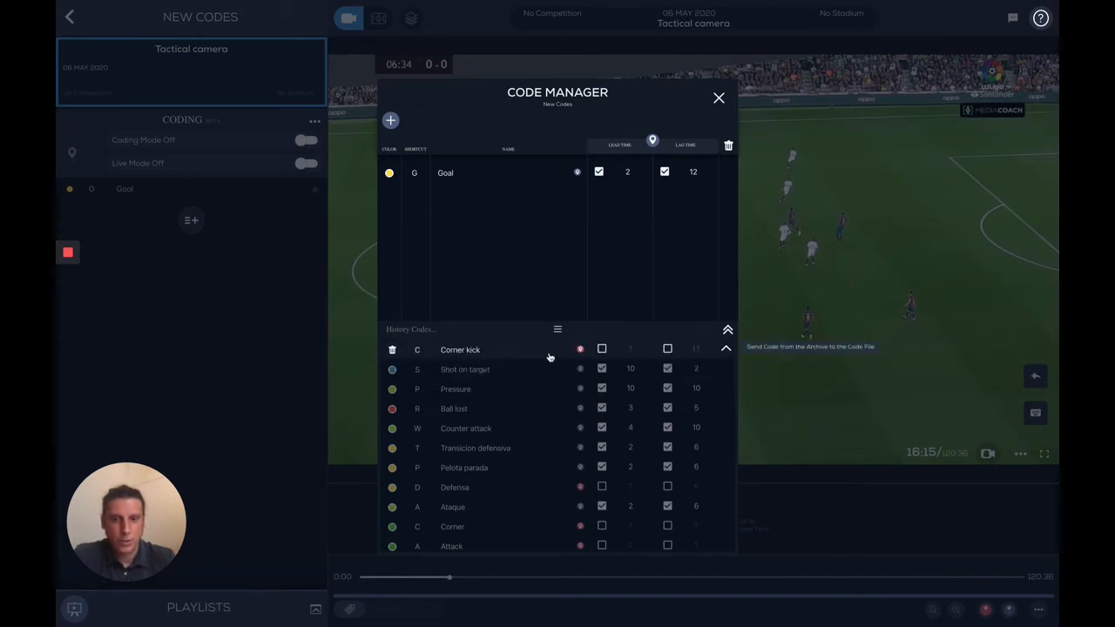
Step: Send Corner kick, Shot on target, Pressure and Ball lost from the history codes to the file, then close the Code Manager
click(726, 350)
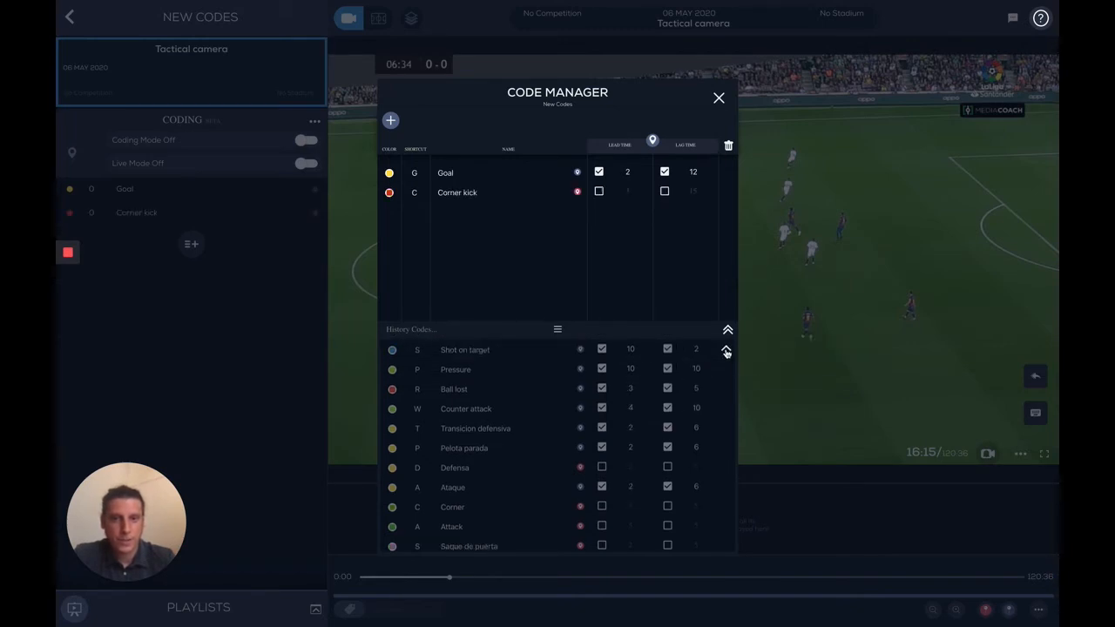
click(726, 350)
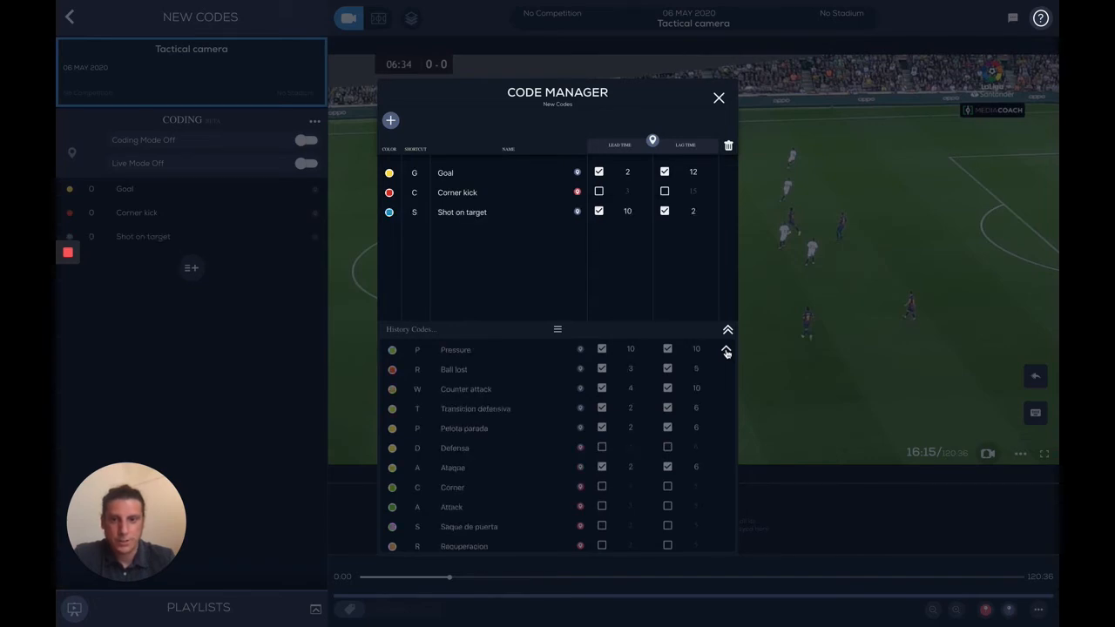
click(726, 350)
click(727, 350)
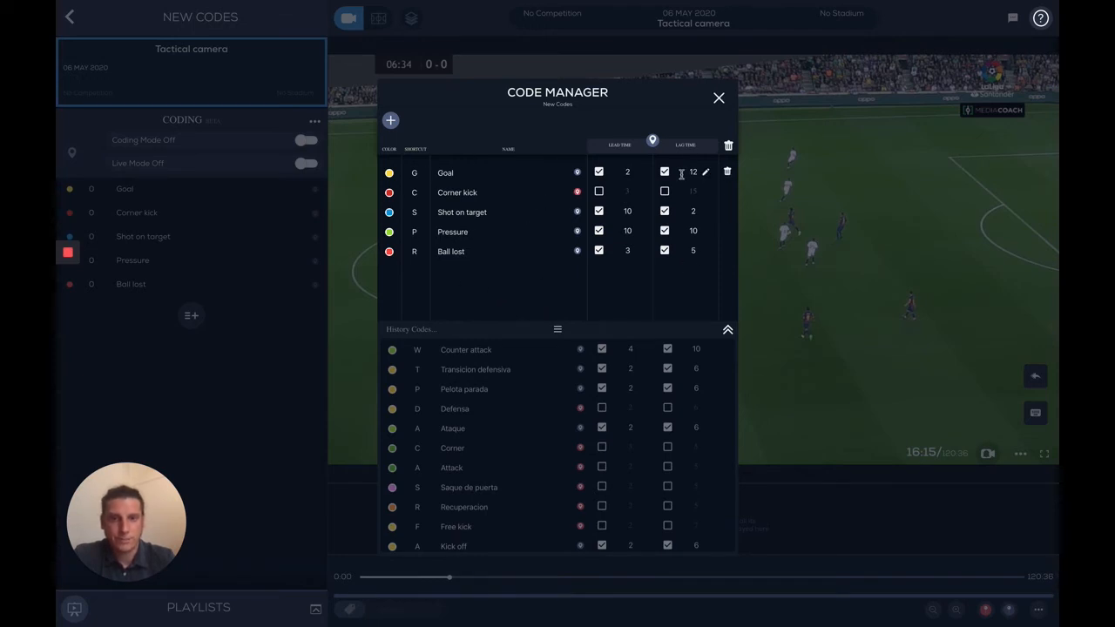
click(719, 97)
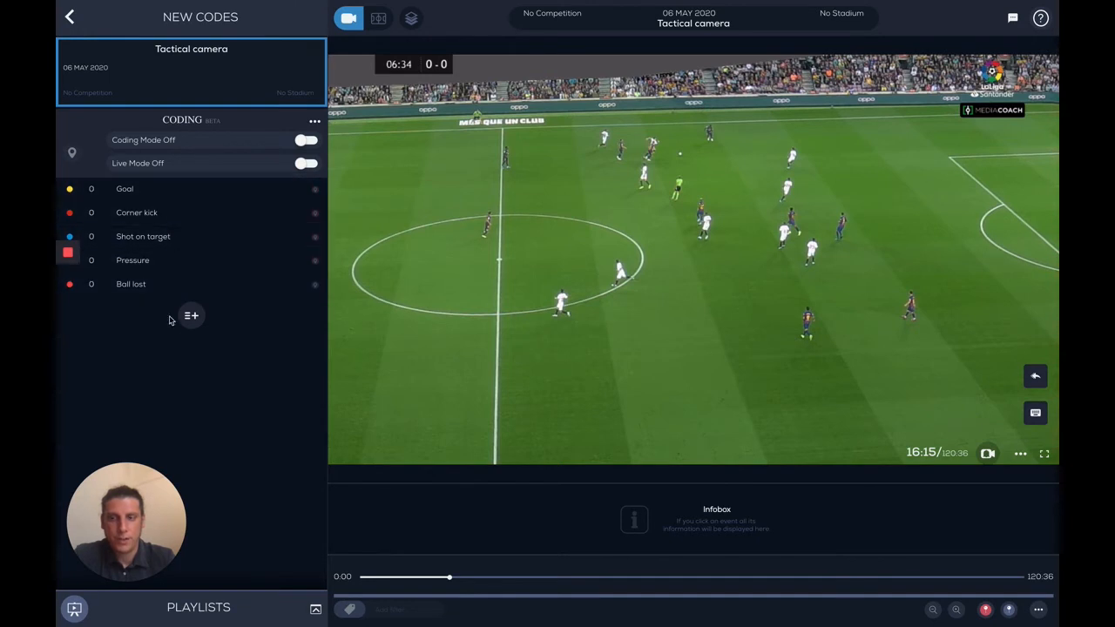
Step: Turn on Coding Mode and start playback from about 10:14 in the match video
click(305, 163)
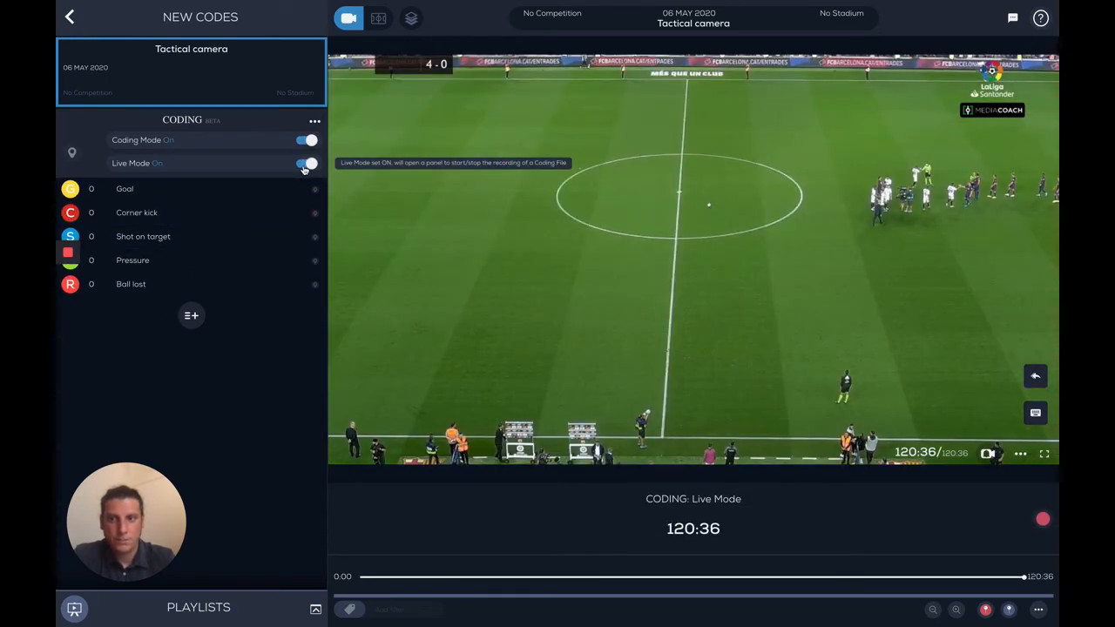
click(304, 166)
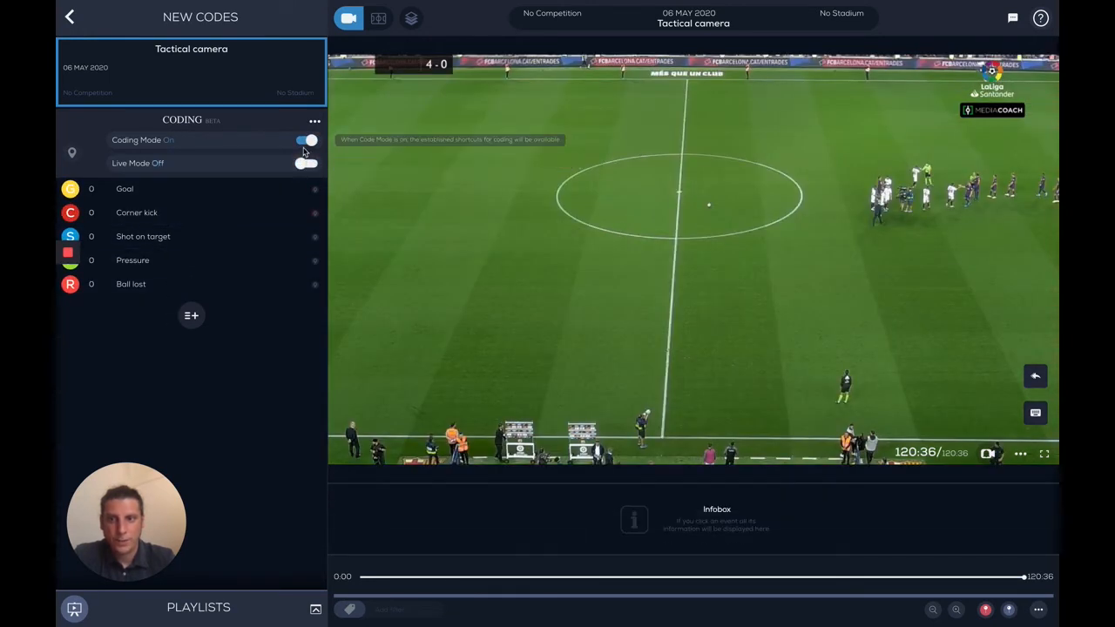
click(305, 142)
click(305, 142)
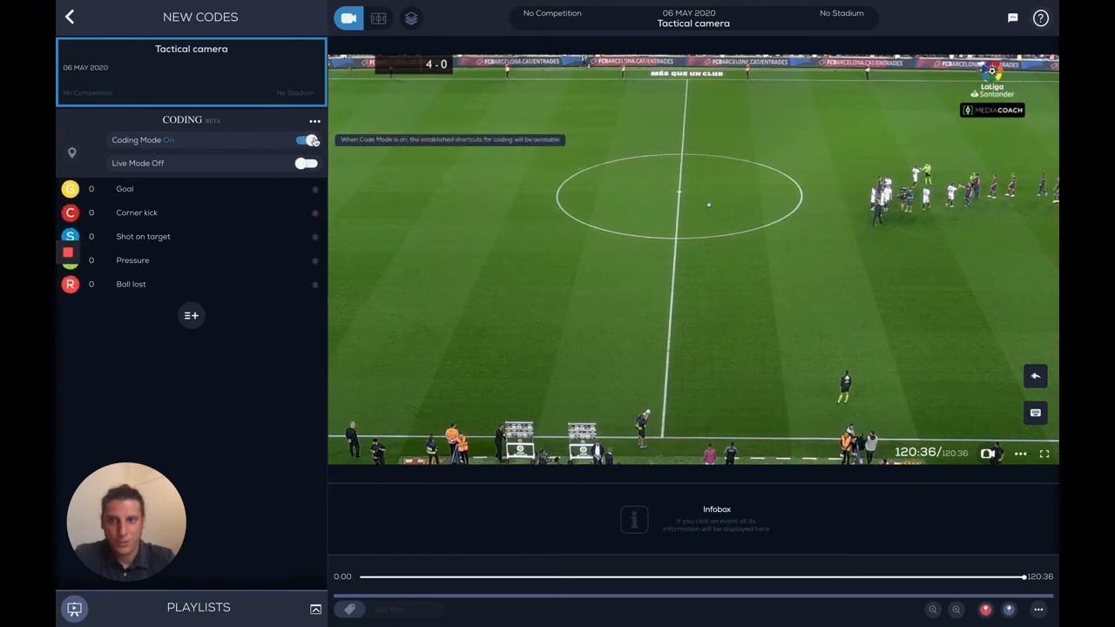
mouse_move(68, 301)
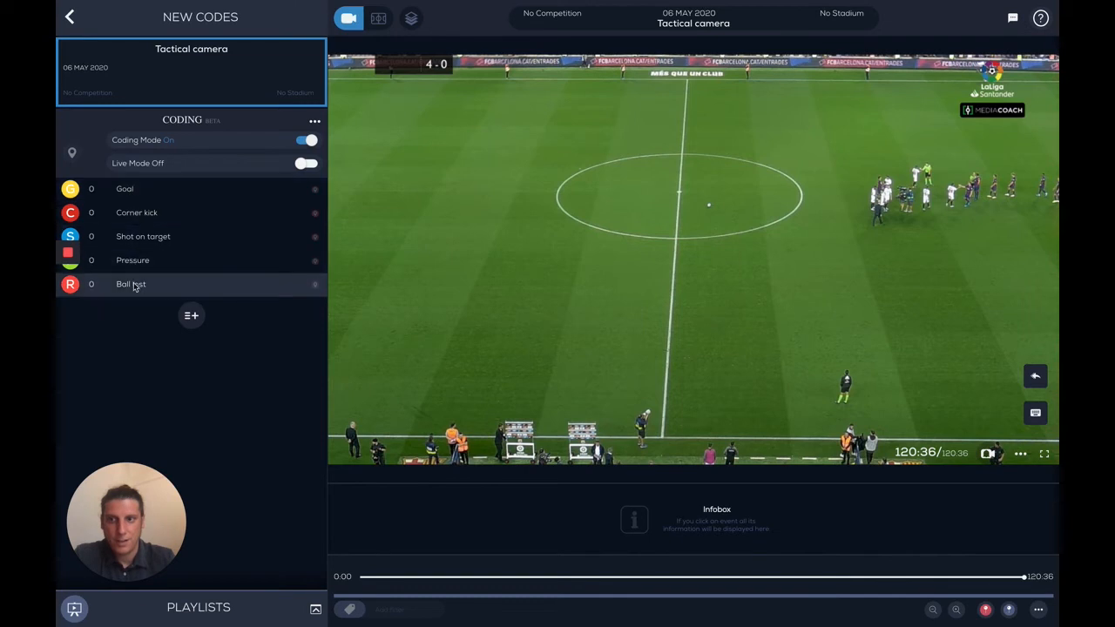
click(417, 578)
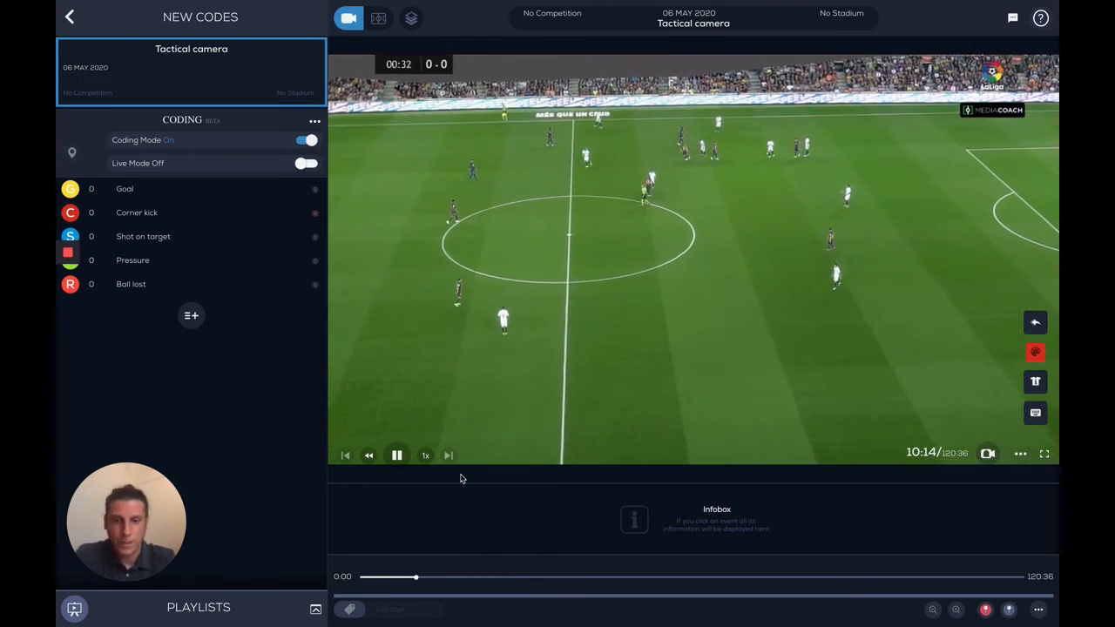
Step: Tag a Goal, record a Corner kick event and tag a Shot on target while the match plays from about 10:14
key(g)
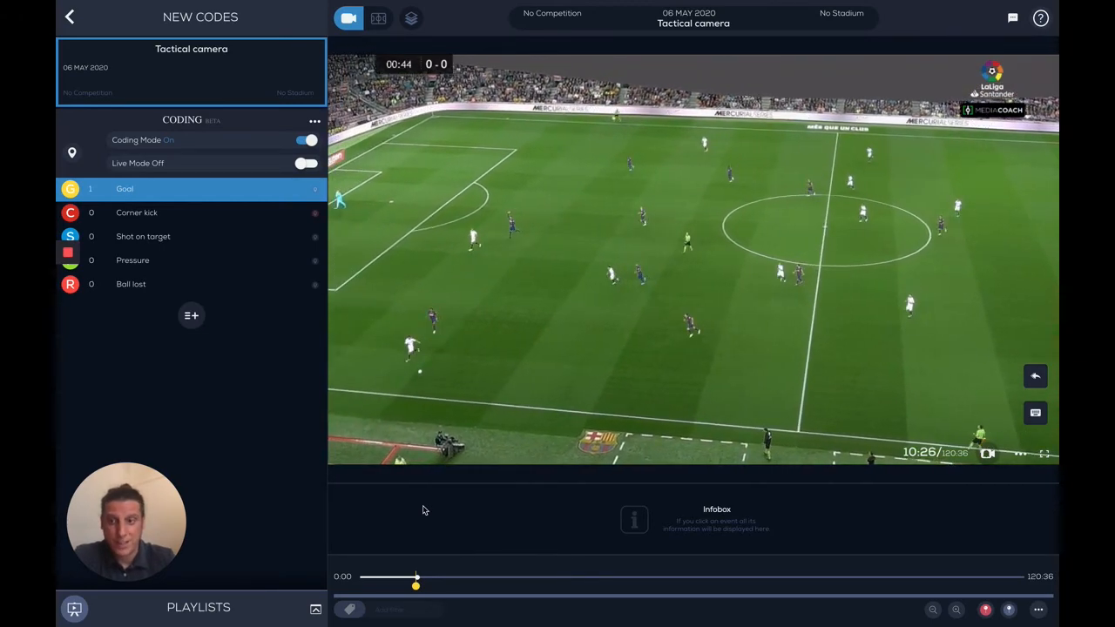
key(c)
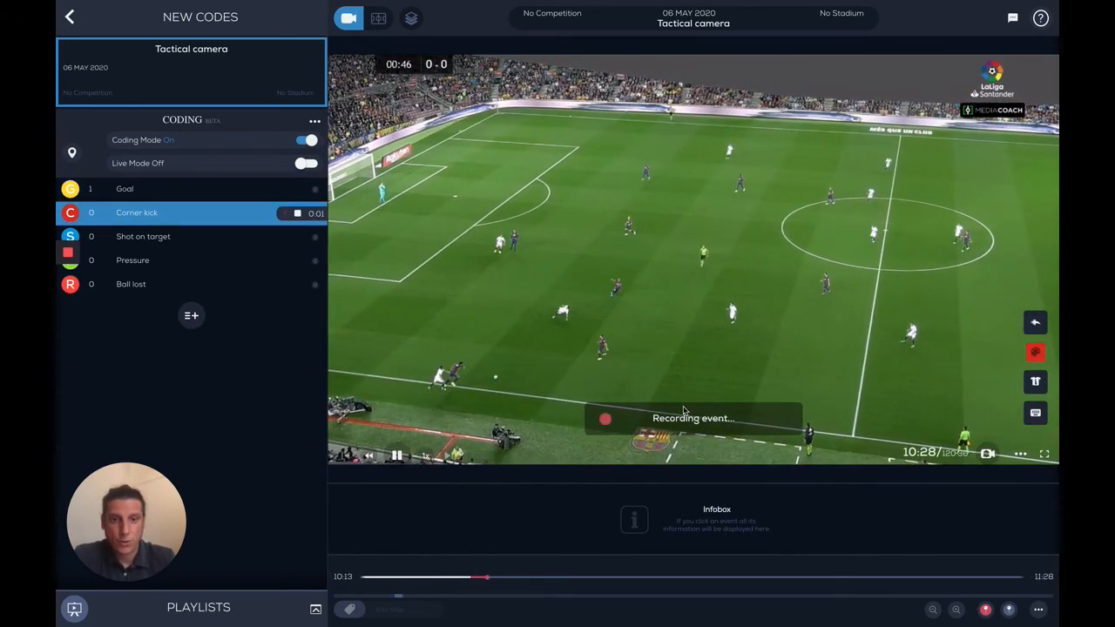
click(297, 213)
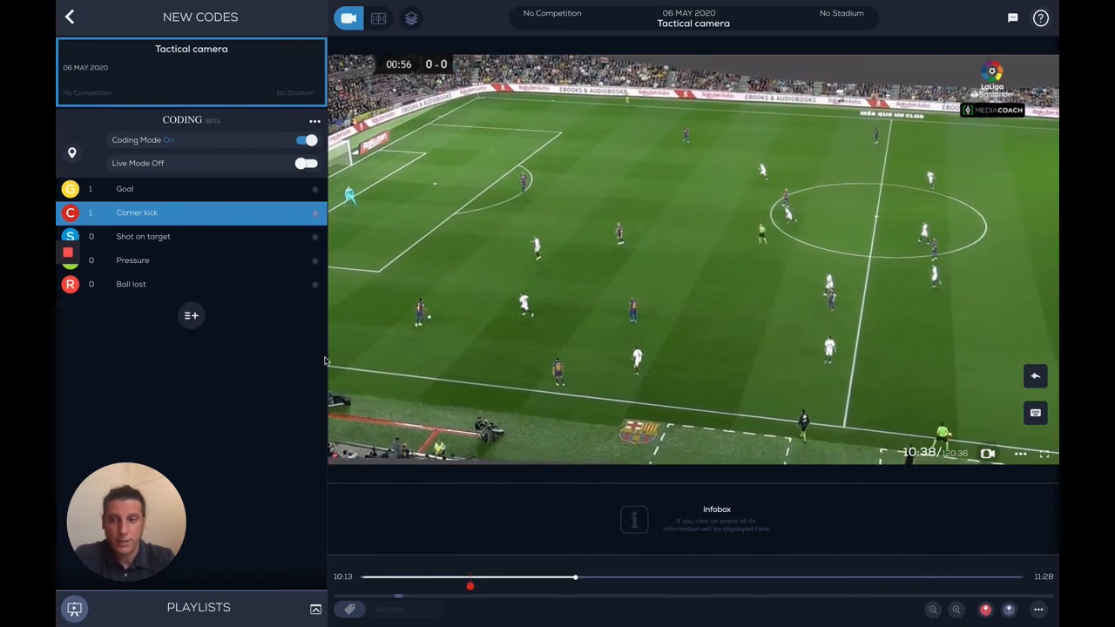
key(s)
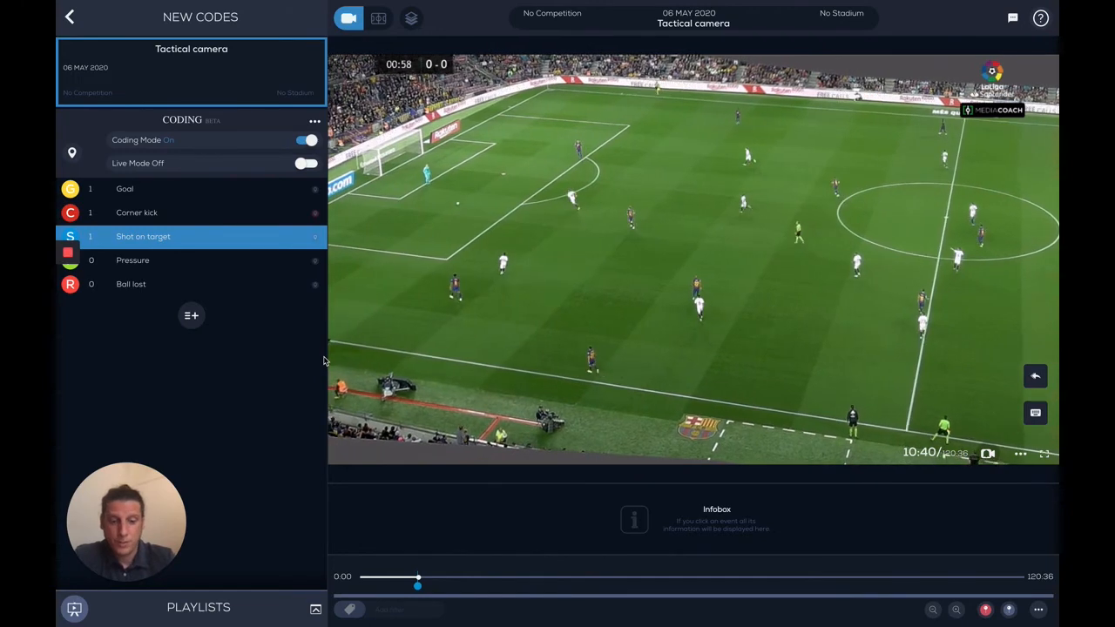
Step: Tag Pressure events at five moments across the match, jumping along the timeline from about 10:42 to 107:30
key(p)
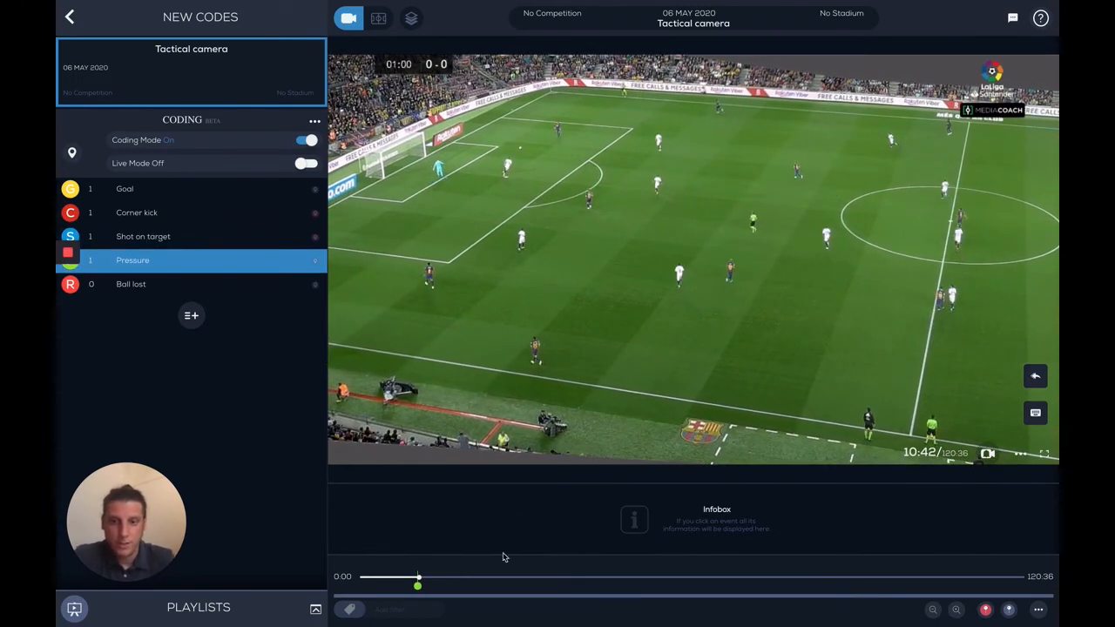
click(489, 579)
key(p)
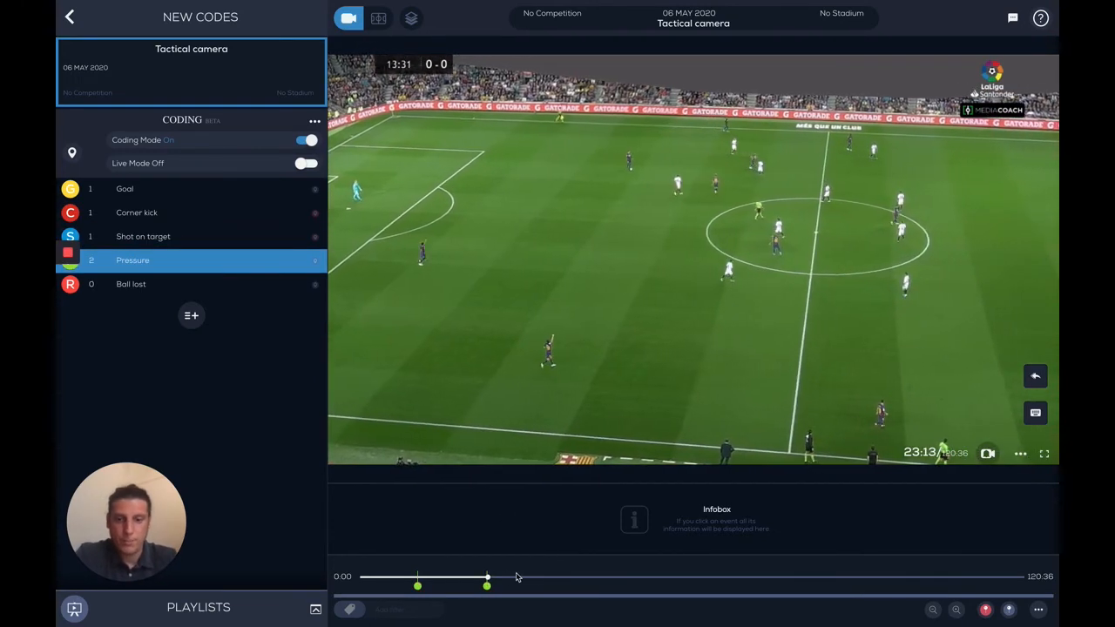
click(543, 579)
key(p)
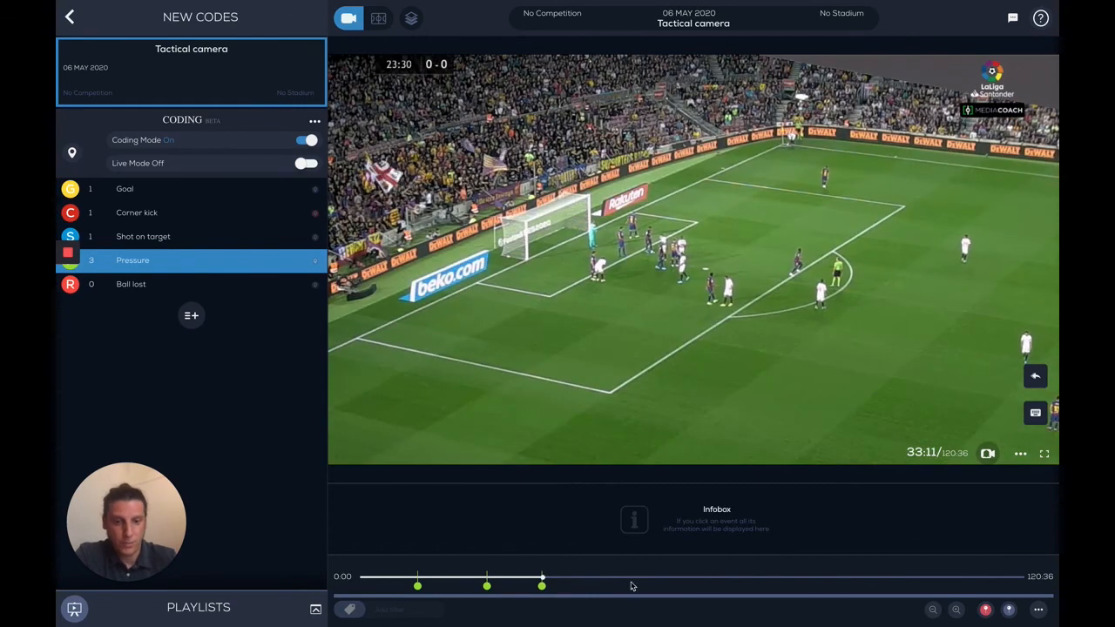
click(862, 580)
key(p)
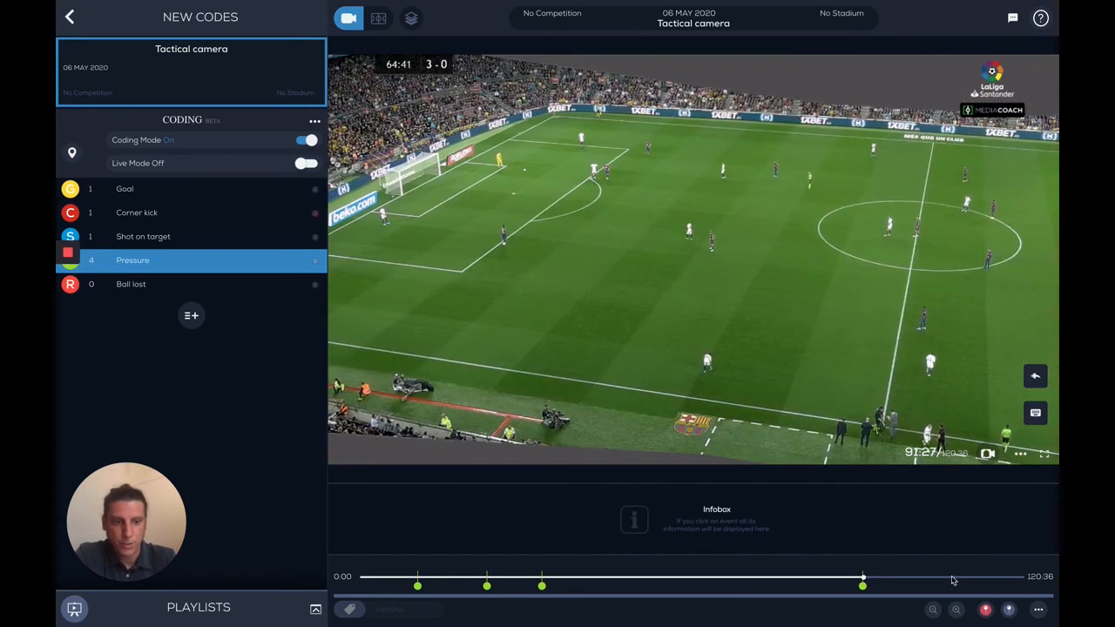
click(951, 579)
key(p)
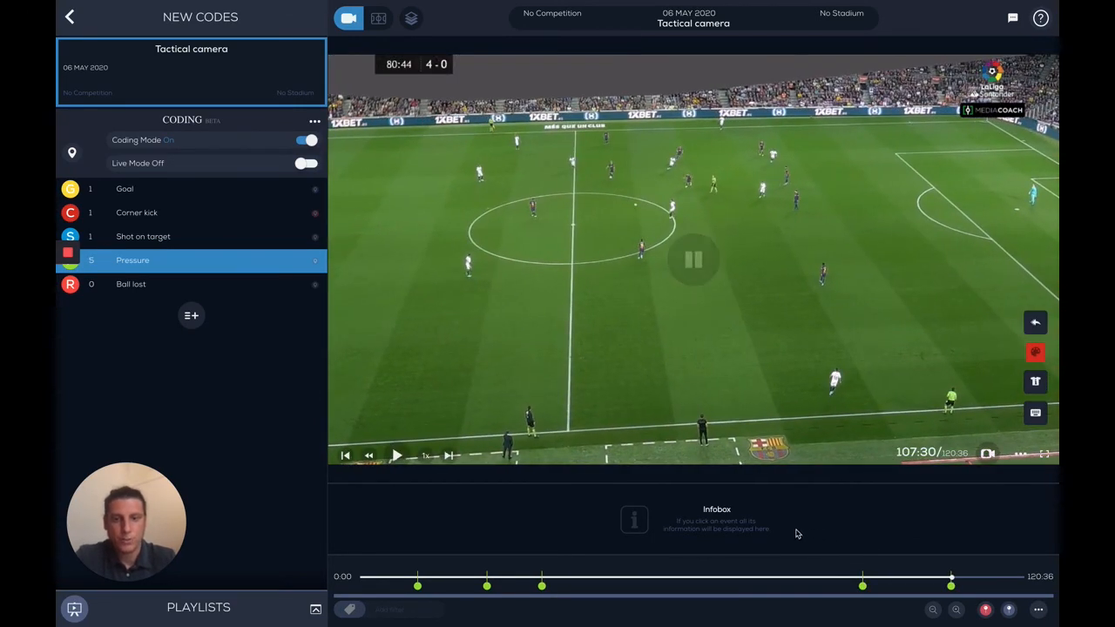
Step: Switch Live Mode on and back off, leave Coding Mode off, and go back to the video project
click(307, 141)
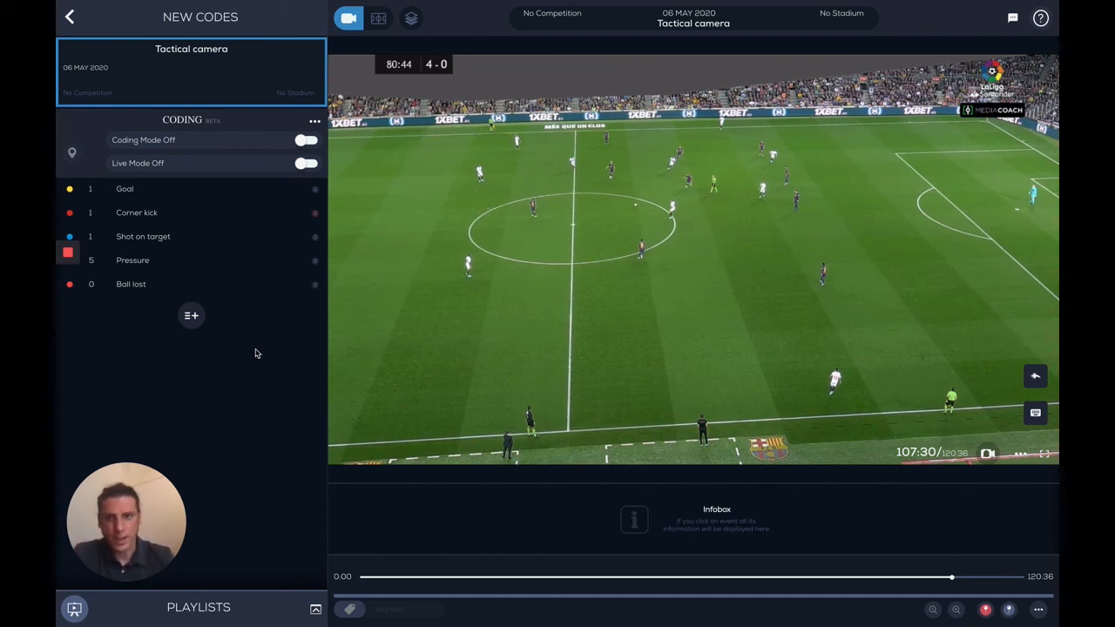
click(307, 164)
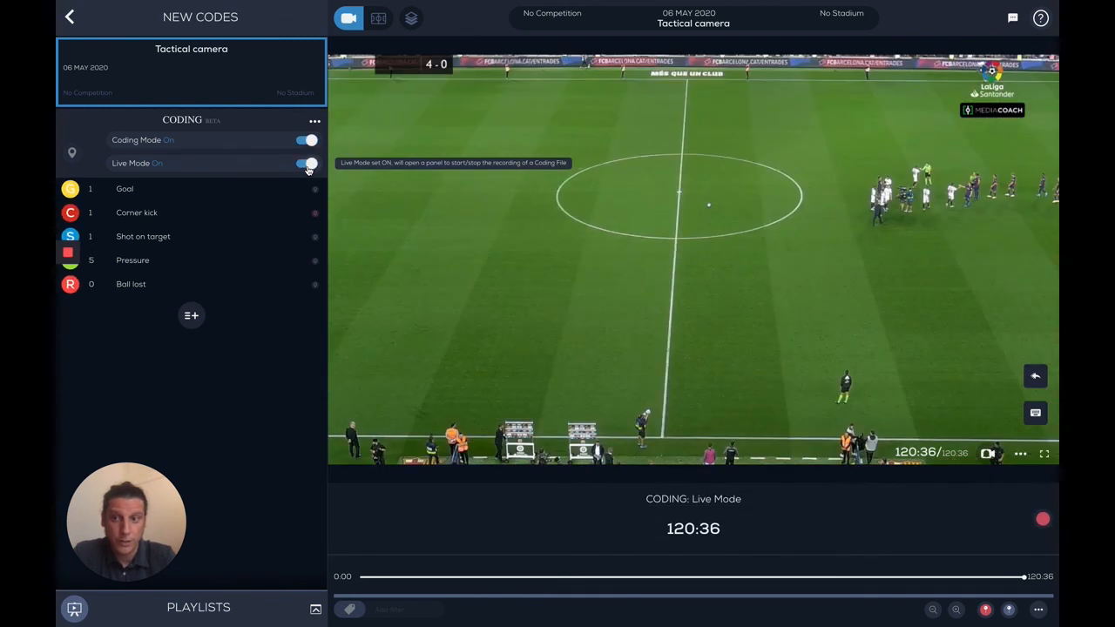
click(307, 164)
click(307, 140)
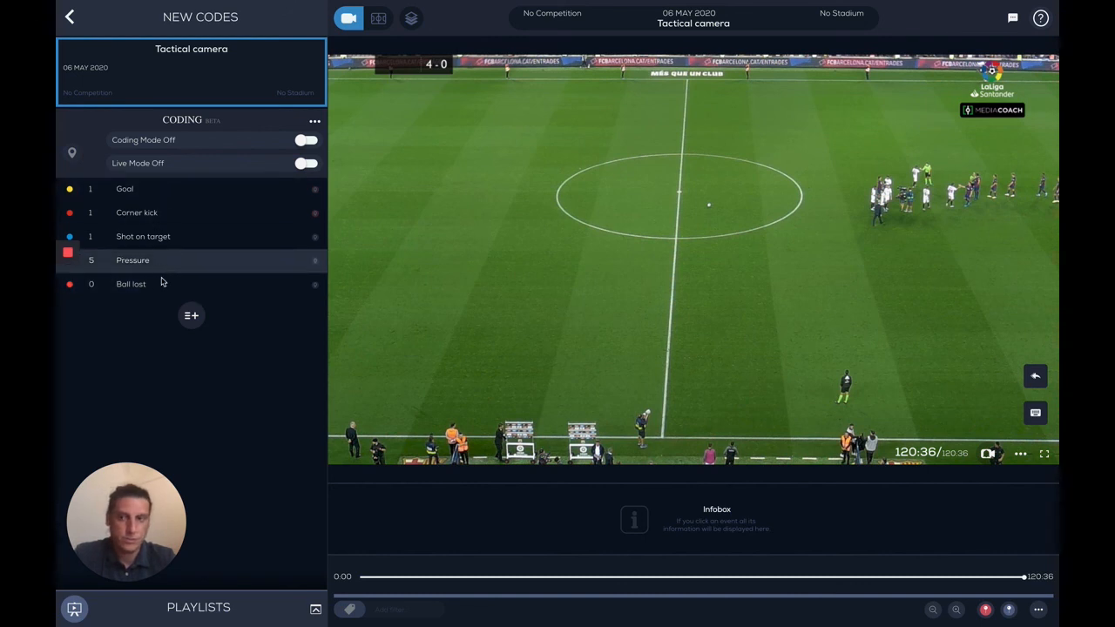
click(70, 20)
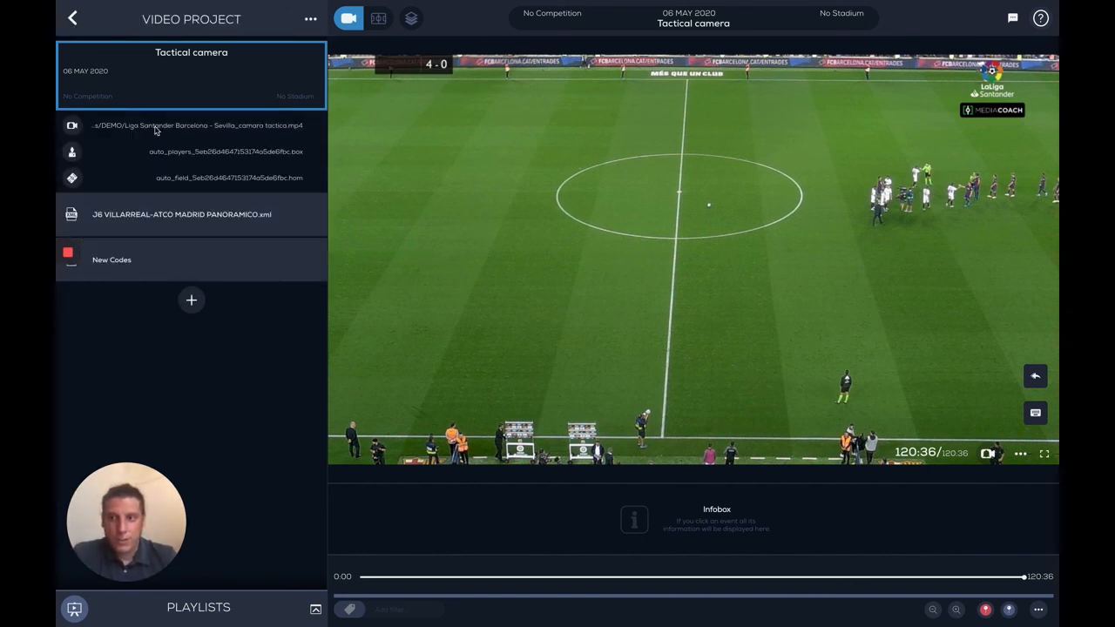